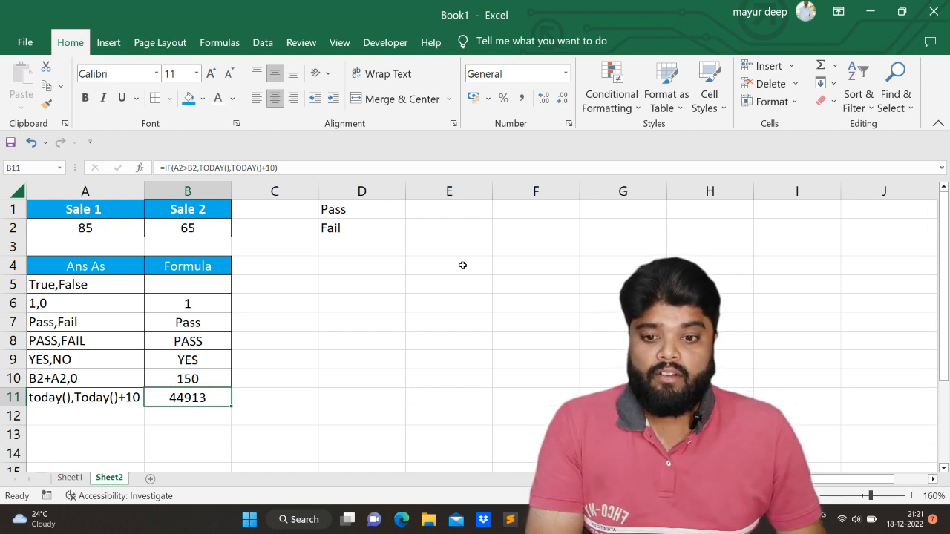
Step: Clear the existing formulas from cells B6:B11 in the Formula column
{"action": "left_click", "coordinate": [87, 230]}
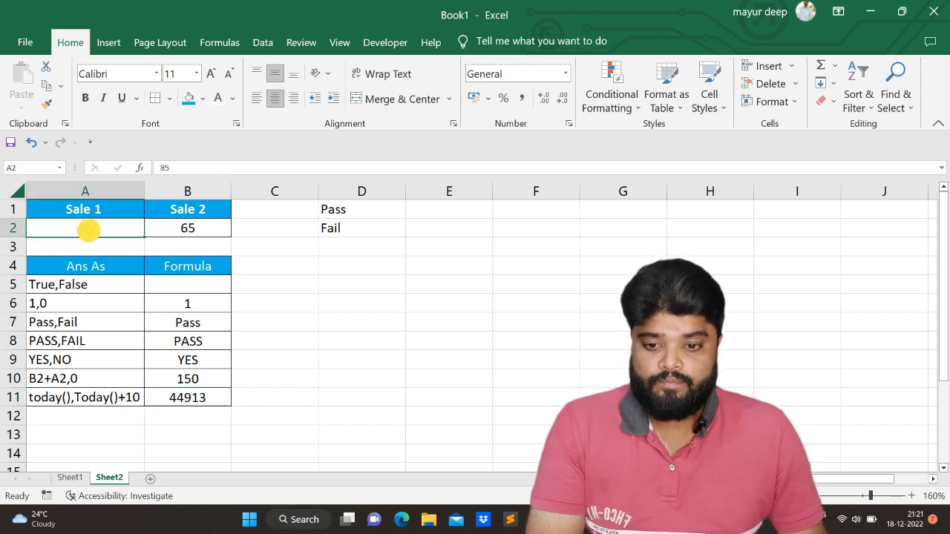
{"action": "left_click", "coordinate": [212, 224]}
{"action": "left_click", "coordinate": [80, 230]}
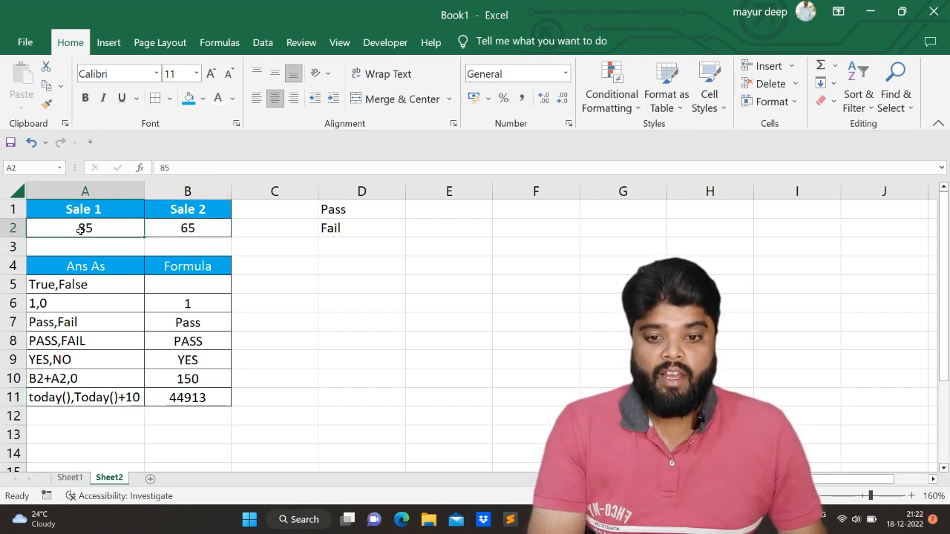
{"action": "left_click", "coordinate": [186, 230]}
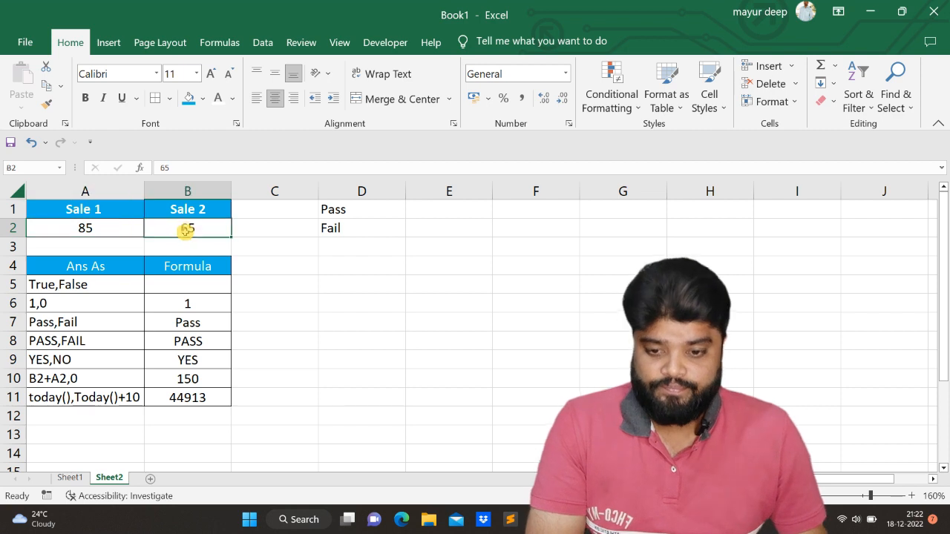
{"action": "left_click_drag", "start_coordinate": [183, 303], "coordinate": [191, 397]}
{"action": "key", "text": "Delete"}
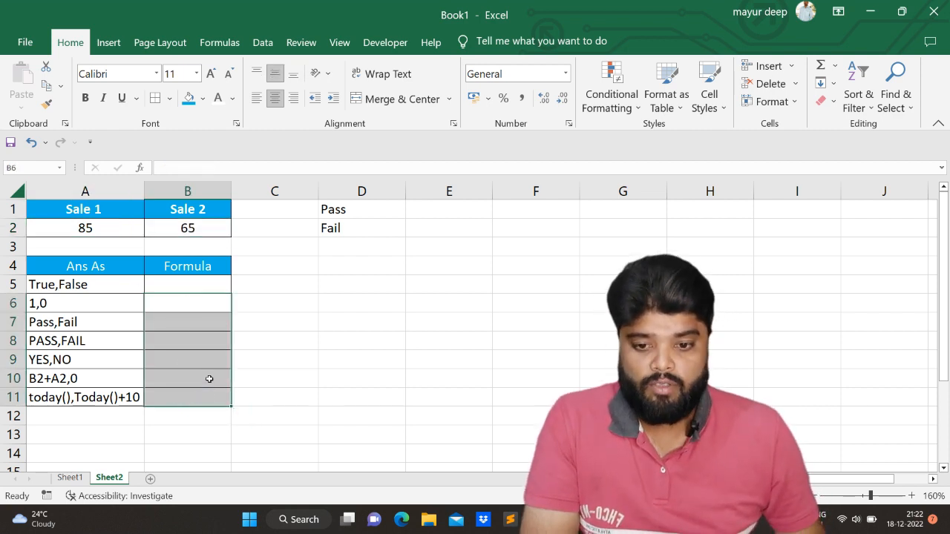
{"action": "left_click", "coordinate": [186, 318]}
{"action": "left_click", "coordinate": [178, 291]}
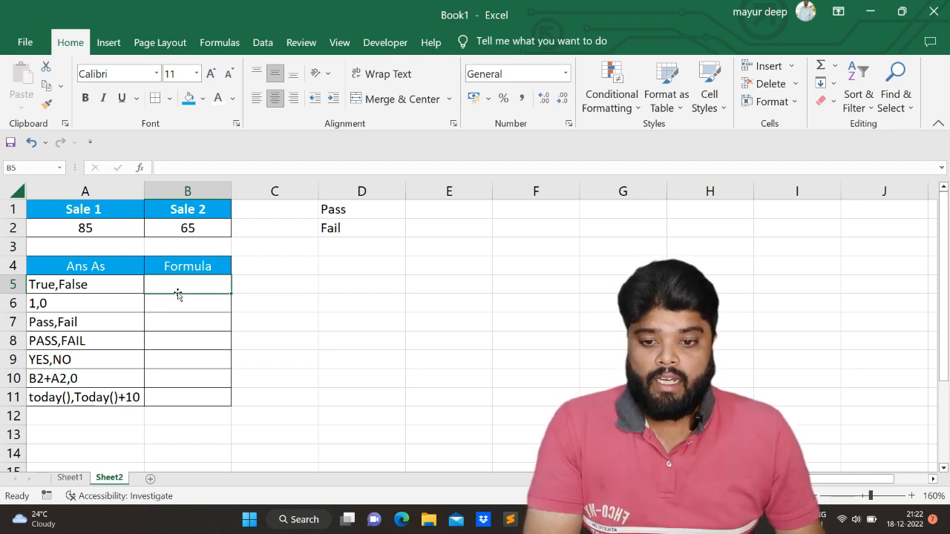
Step: Set the Sale 1 value in A2 to 45
{"action": "left_click", "coordinate": [129, 233]}
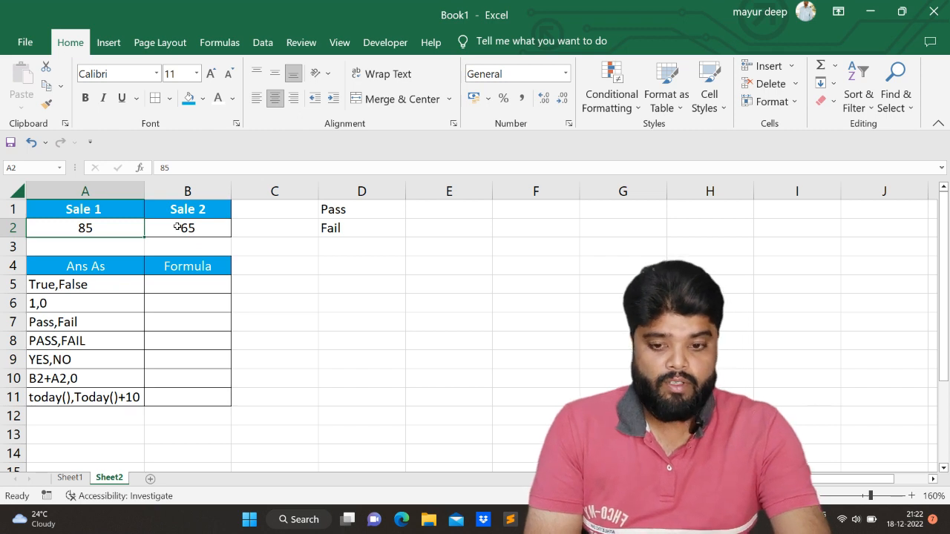
{"action": "type", "text": "45"}
{"action": "key", "text": "Return"}
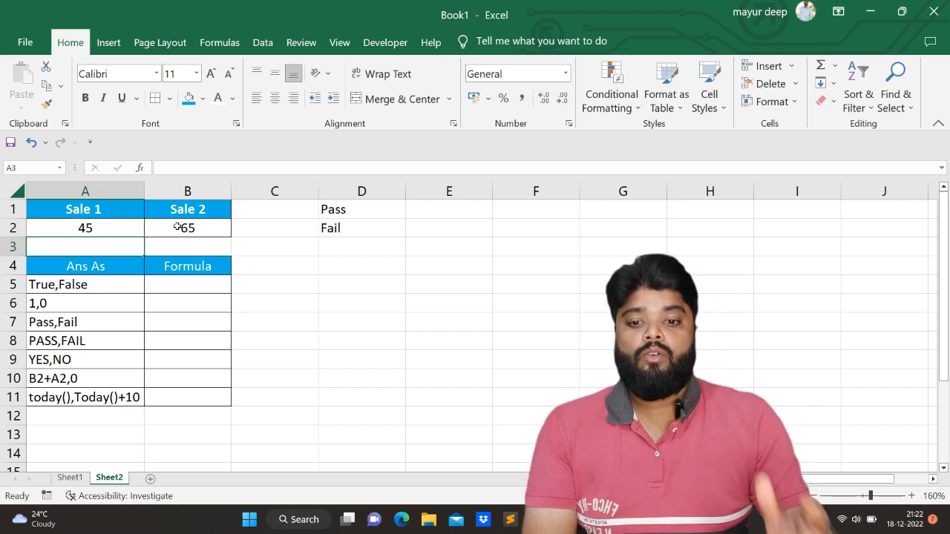
Step: Enter the comparison formula =A2>B2 in B5, beside the True,False label
{"action": "key", "text": "Down"}
{"action": "key", "text": "Right"}
{"action": "key", "text": "Down"}
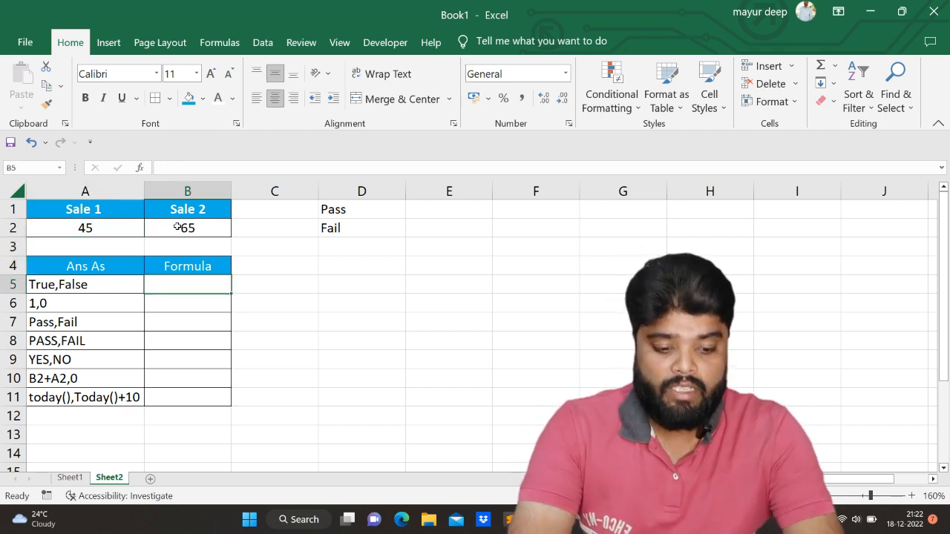
{"action": "type", "text": "="}
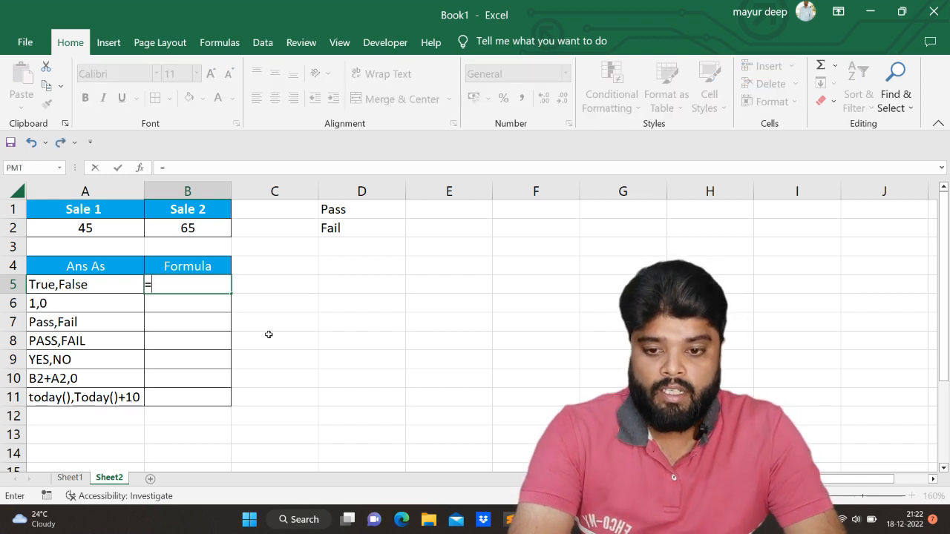
{"action": "key", "text": "Left"}
{"action": "key", "text": "Up"}
{"action": "key", "text": "Up"}
{"action": "key", "text": "Up"}
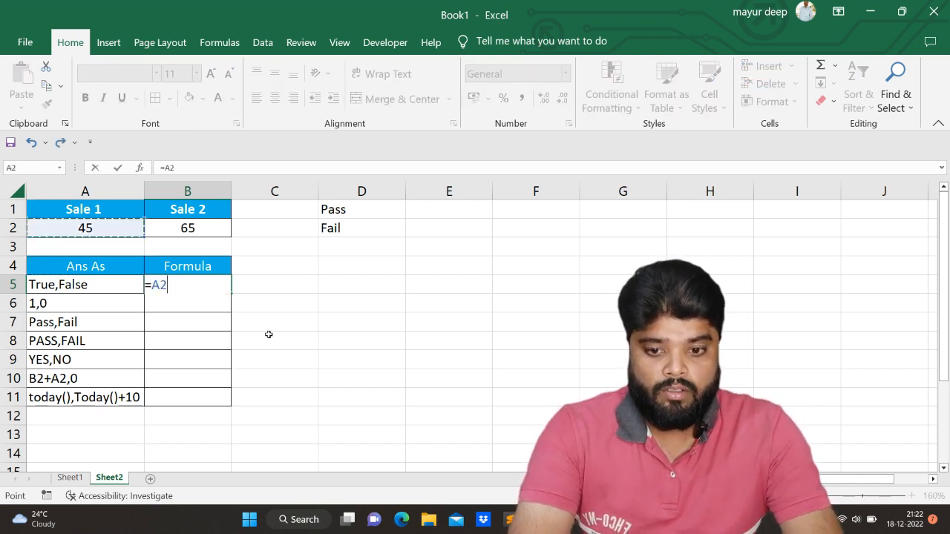
{"action": "type", "text": ">"}
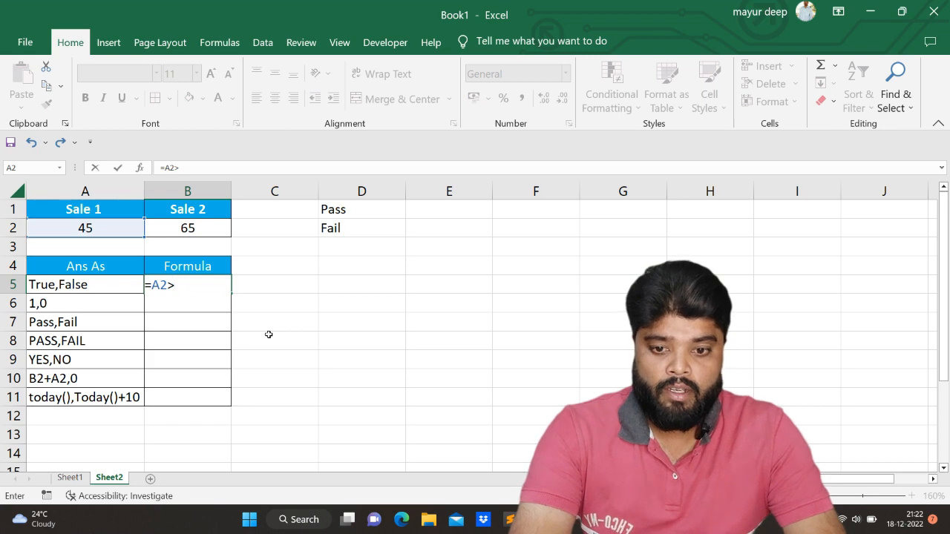
{"action": "key", "text": "Right"}
{"action": "key", "text": "Up"}
{"action": "key", "text": "Up"}
{"action": "key", "text": "Up"}
{"action": "key", "text": "Left"}
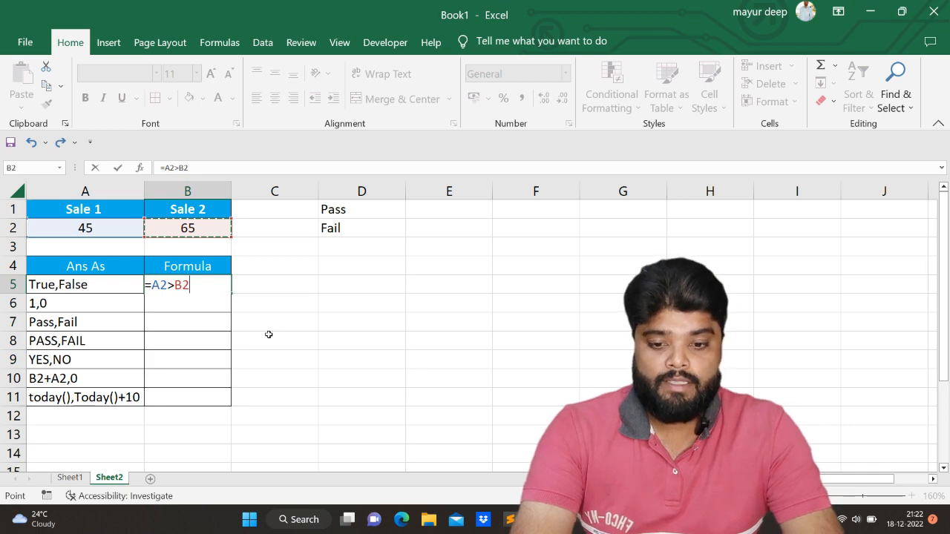
{"action": "key", "text": "Return"}
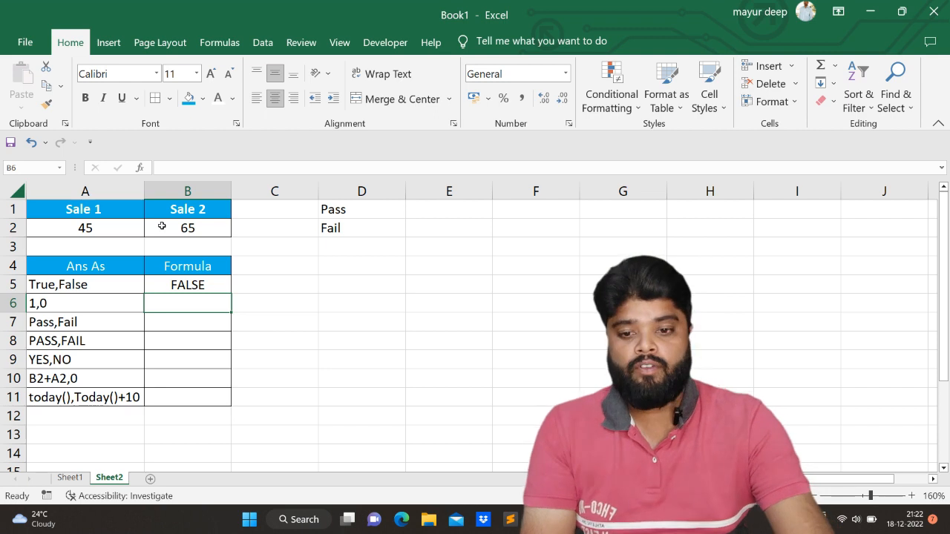
Step: Test the comparison in B5 by changing Sale 1 in A2 to 85 and back to 45
{"action": "left_click", "coordinate": [132, 225]}
{"action": "type", "text": "85"}
{"action": "key", "text": "Return"}
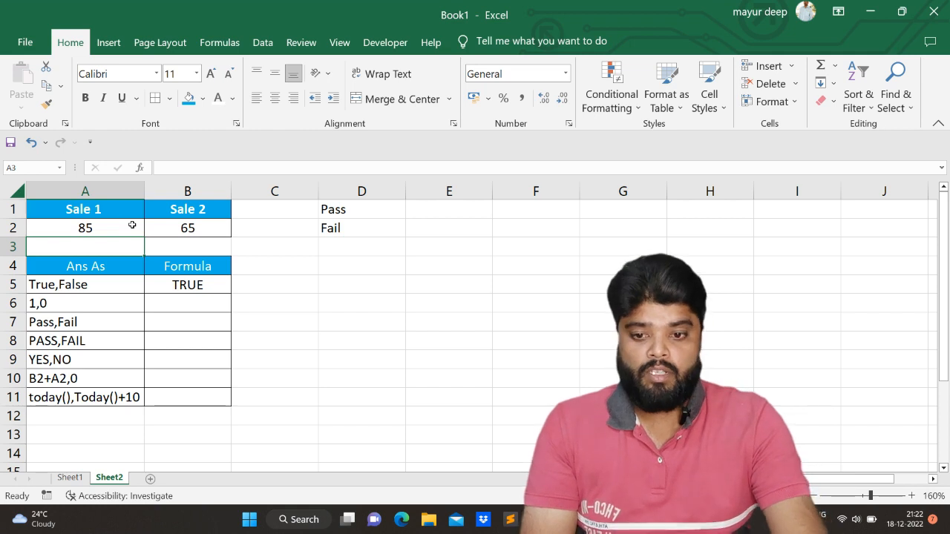
{"action": "left_click", "coordinate": [132, 225]}
{"action": "type", "text": "45"}
{"action": "key", "text": "Return"}
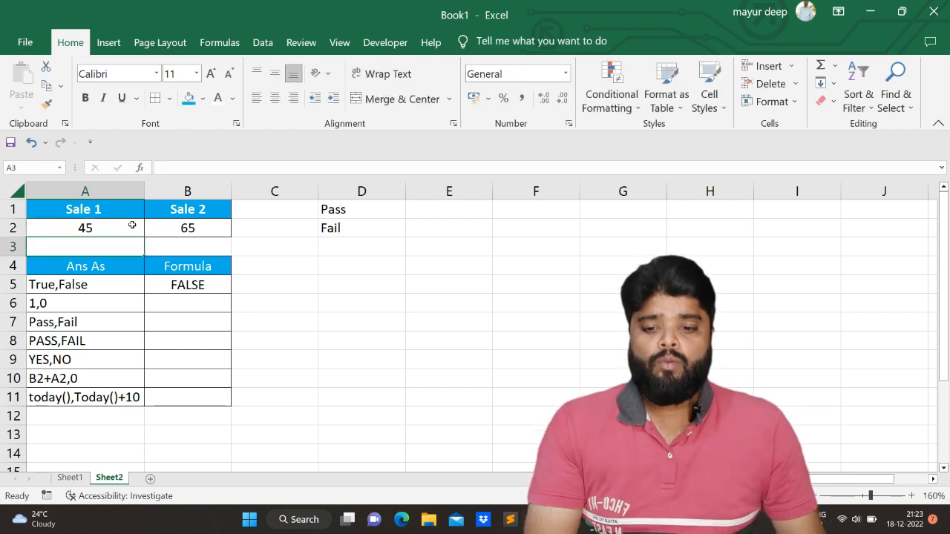
Step: Enter =IF(A2>B2,1,0) in B6, dismissing the chat notifications that pop up
{"action": "left_click", "coordinate": [162, 307]}
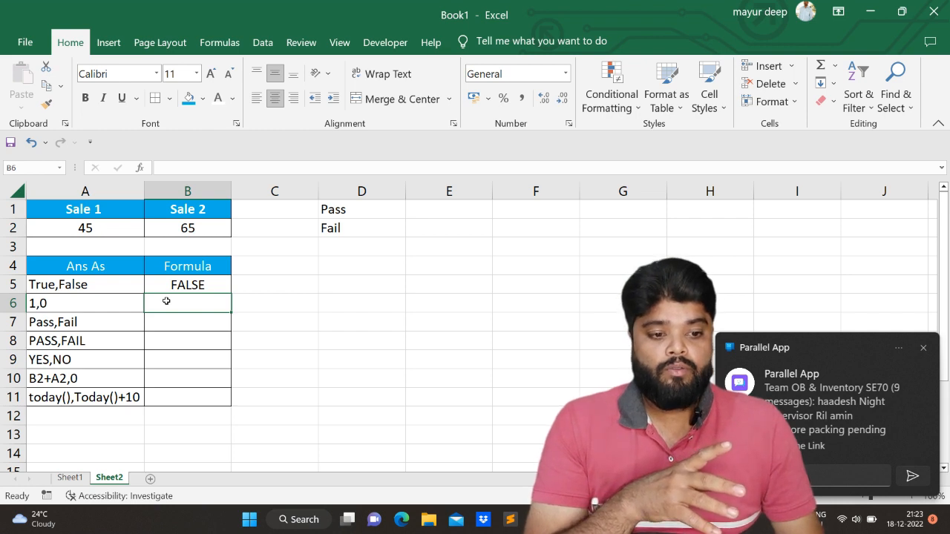
{"action": "left_click", "coordinate": [922, 347]}
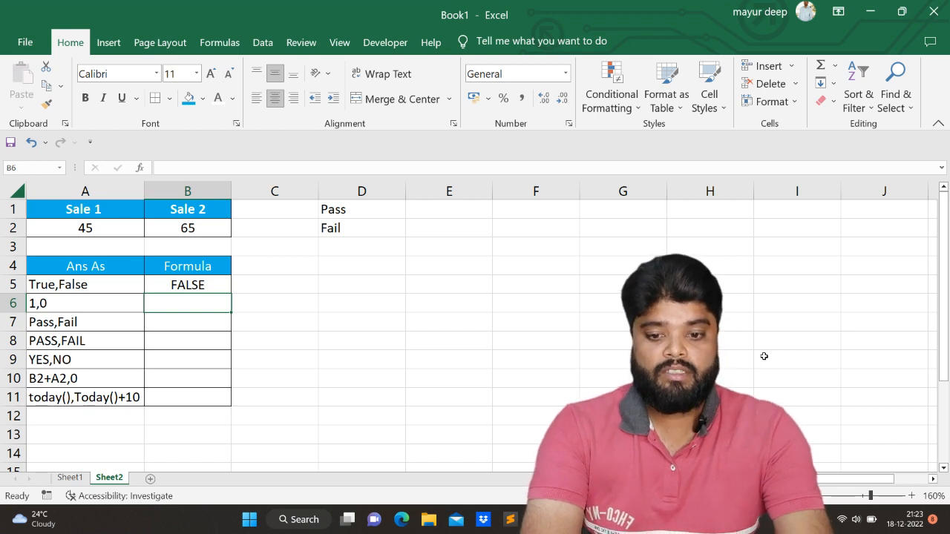
{"action": "type", "text": "="}
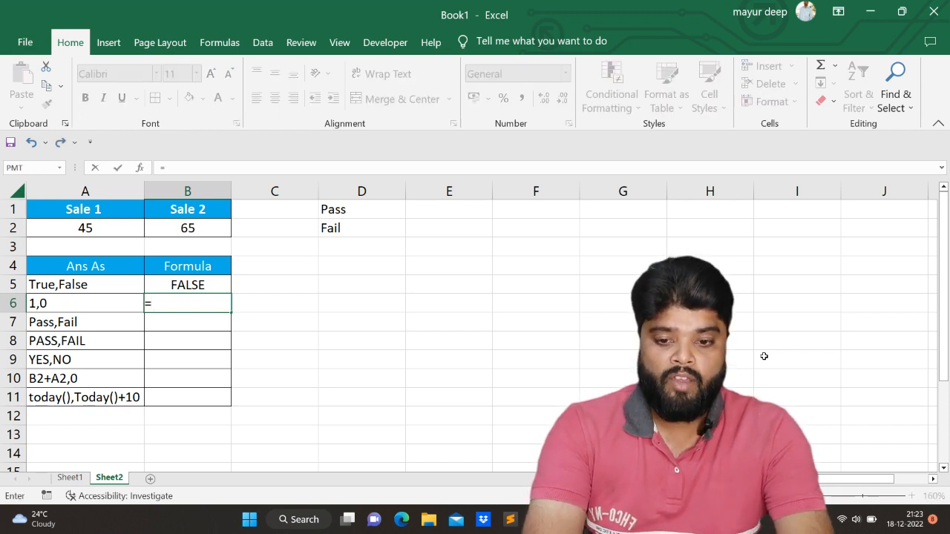
{"action": "type", "text": "if"}
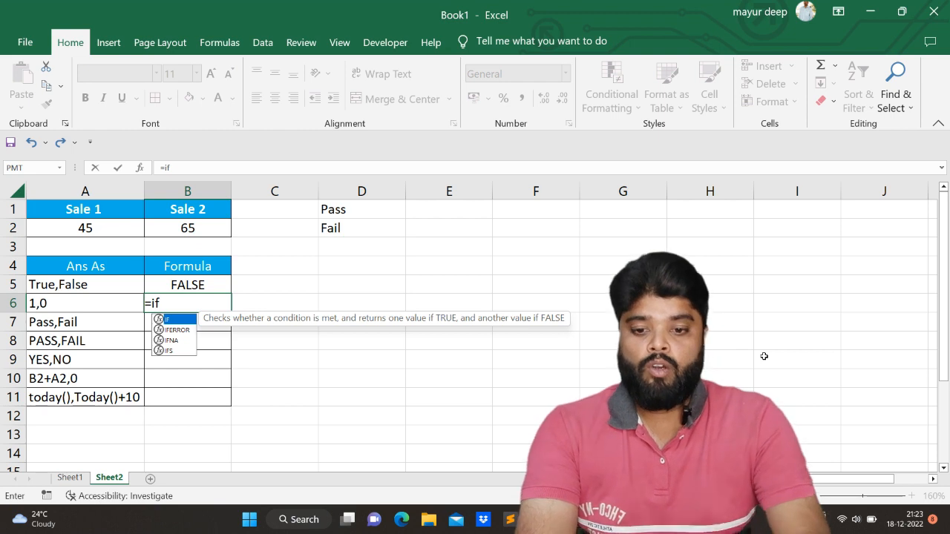
{"action": "type", "text": "("}
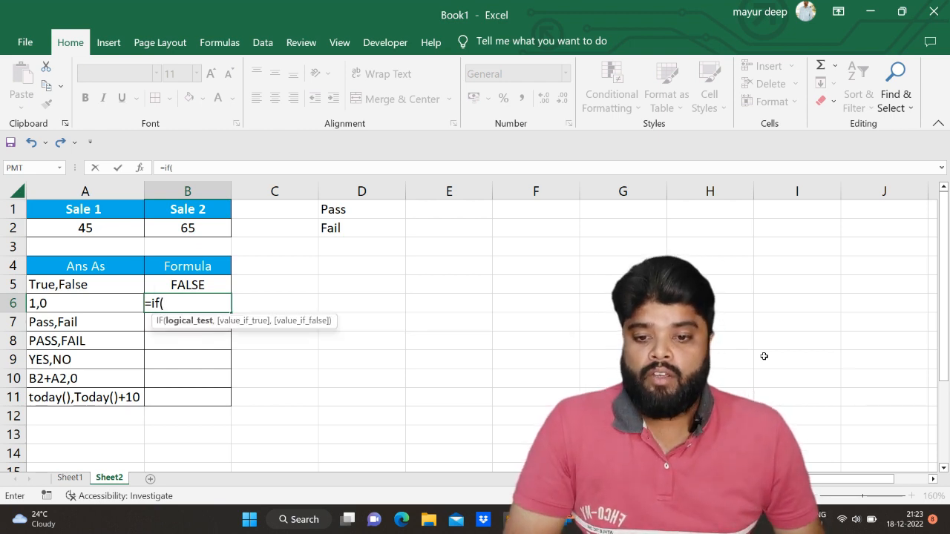
{"action": "left_click", "coordinate": [71, 228]}
{"action": "type", "text": ">"}
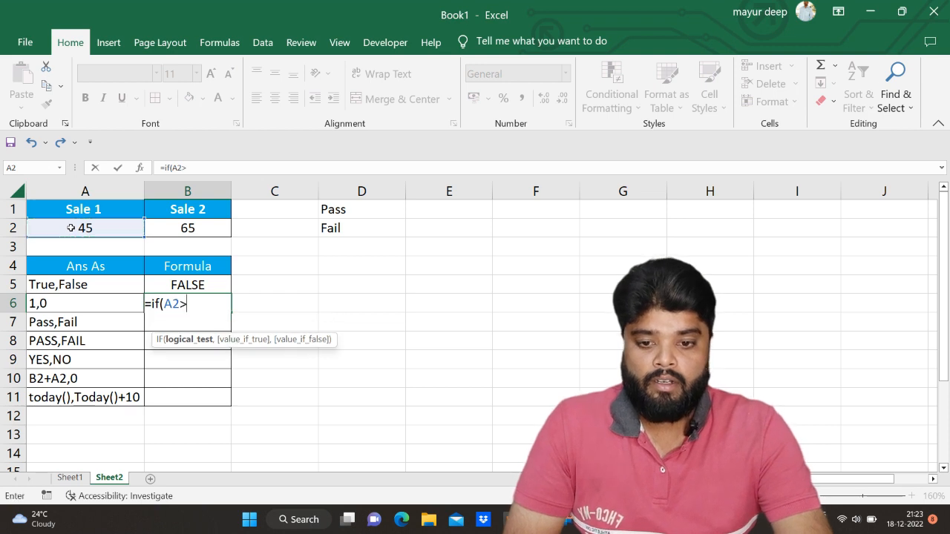
{"action": "key", "text": "Up"}
{"action": "key", "text": "Up"}
{"action": "key", "text": "Up"}
{"action": "key", "text": "Up"}
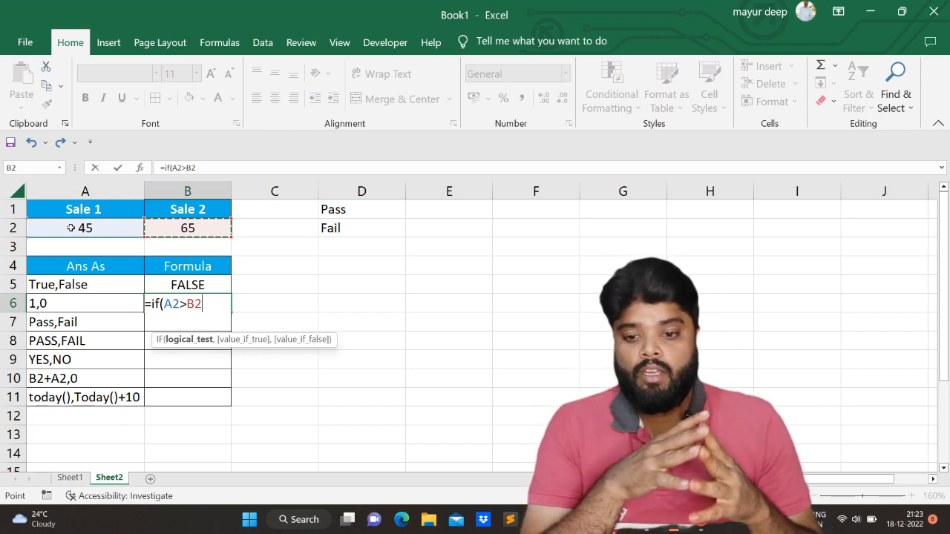
{"action": "type", "text": ","}
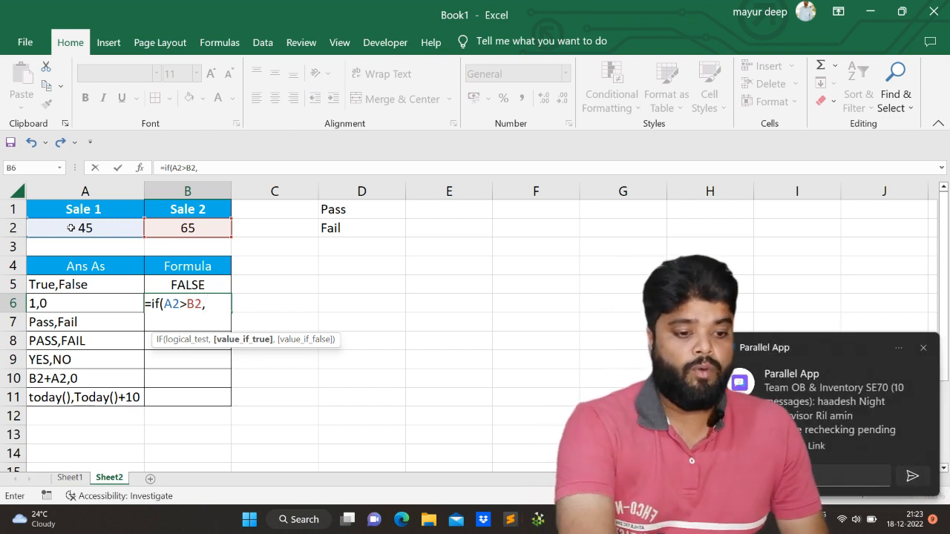
{"action": "type", "text": "1"}
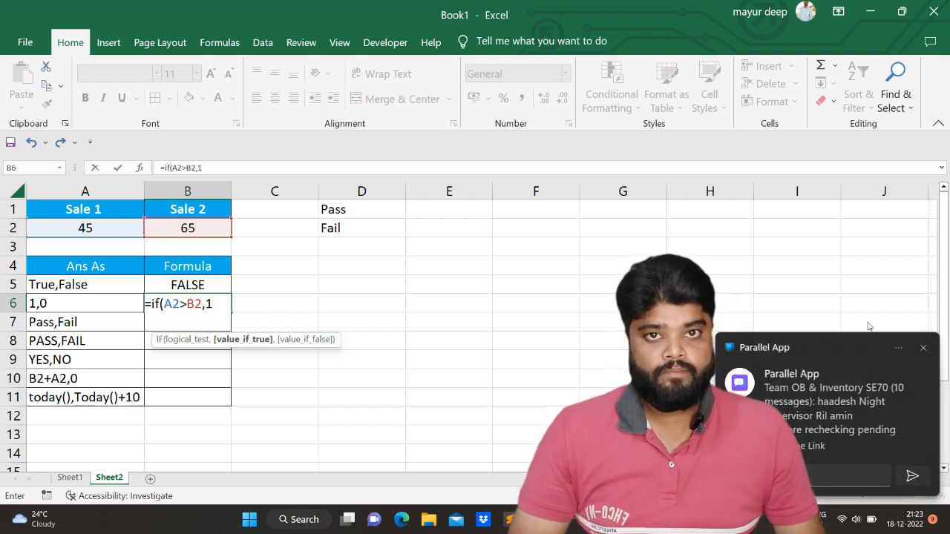
{"action": "left_click", "coordinate": [923, 347]}
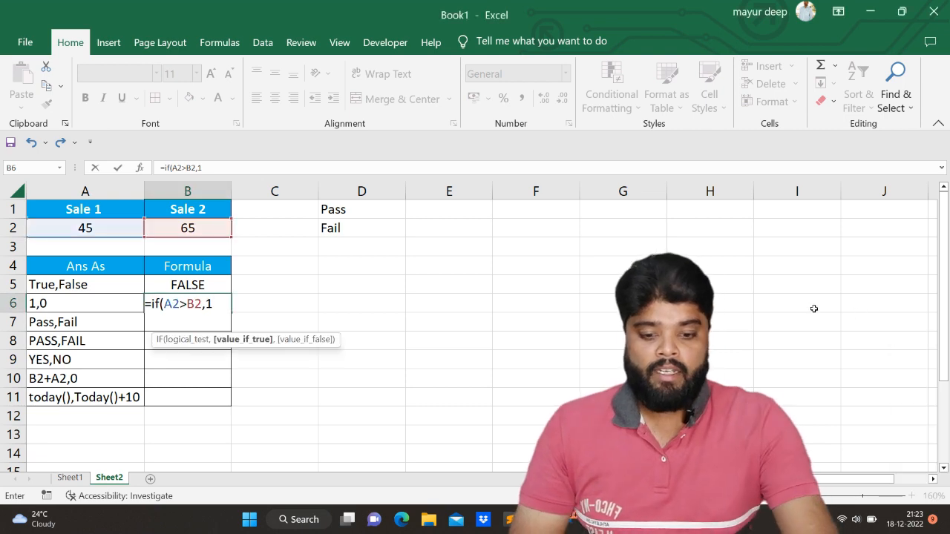
{"action": "type", "text": ","}
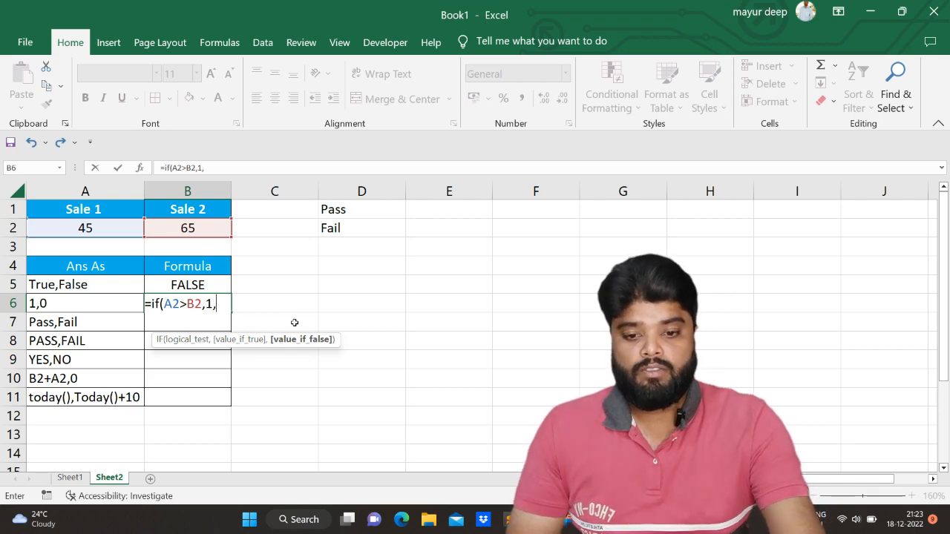
{"action": "type", "text": "0"}
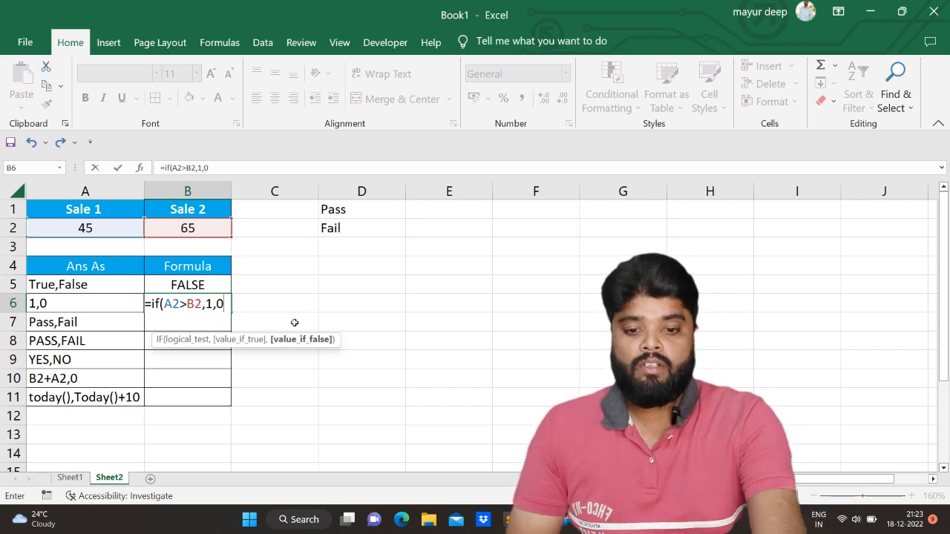
{"action": "type", "text": ")"}
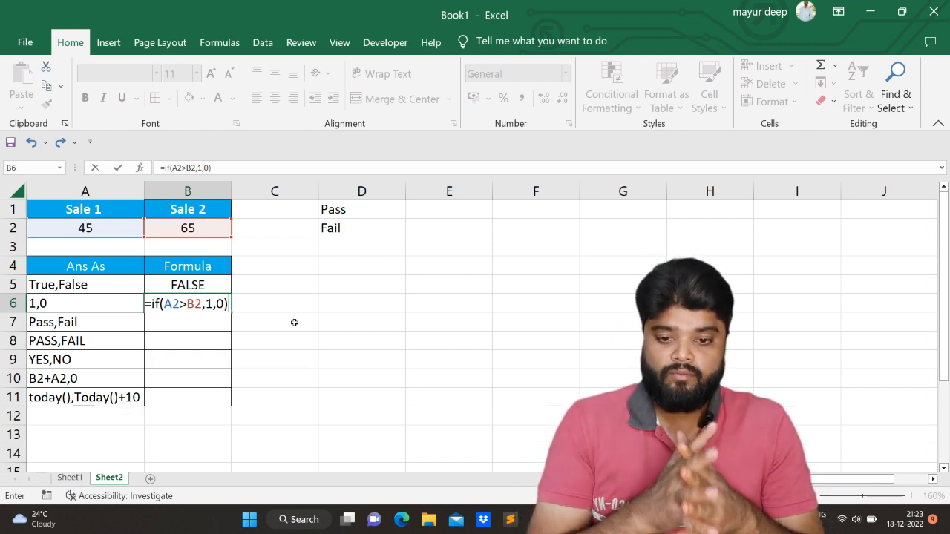
{"action": "key", "text": "Return"}
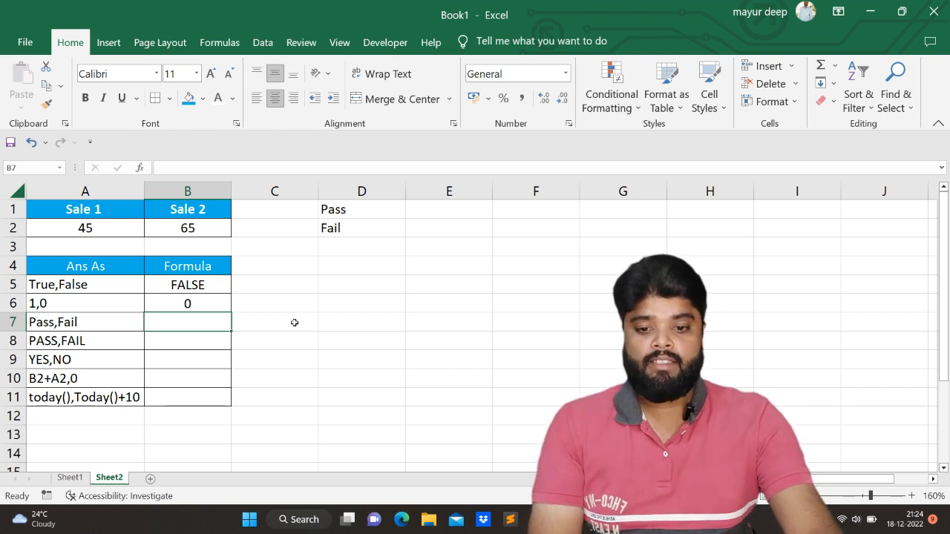
Step: Check the IF formula in B6 by switching Sale 1 to 85 and back to 45, and dismiss the chat notification
{"action": "key", "text": "Up"}
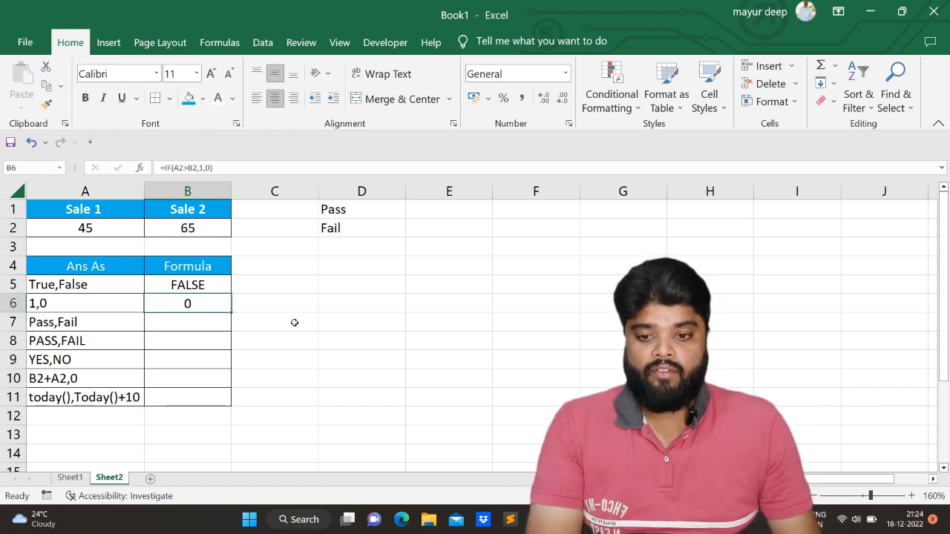
{"action": "left_click", "coordinate": [67, 222]}
{"action": "type", "text": "85"}
{"action": "key", "text": "Return"}
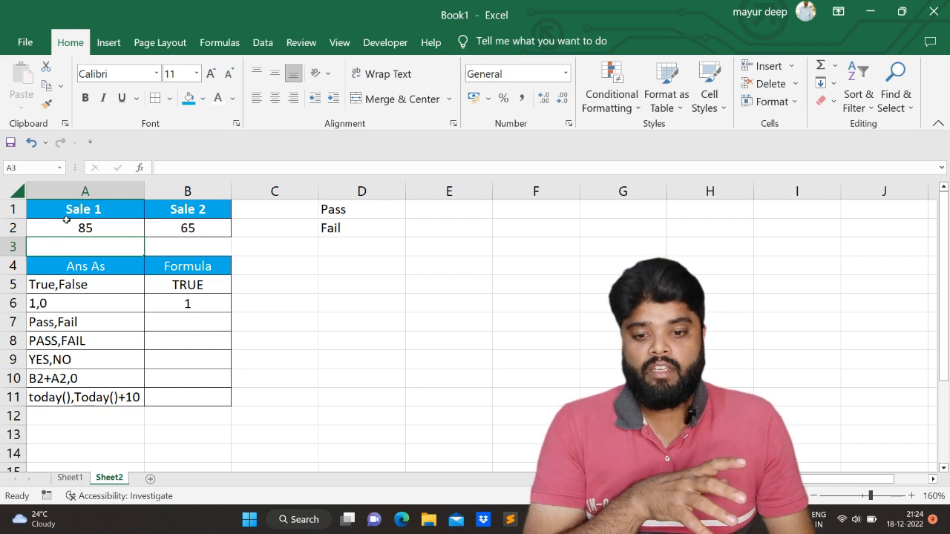
{"action": "left_click", "coordinate": [192, 315]}
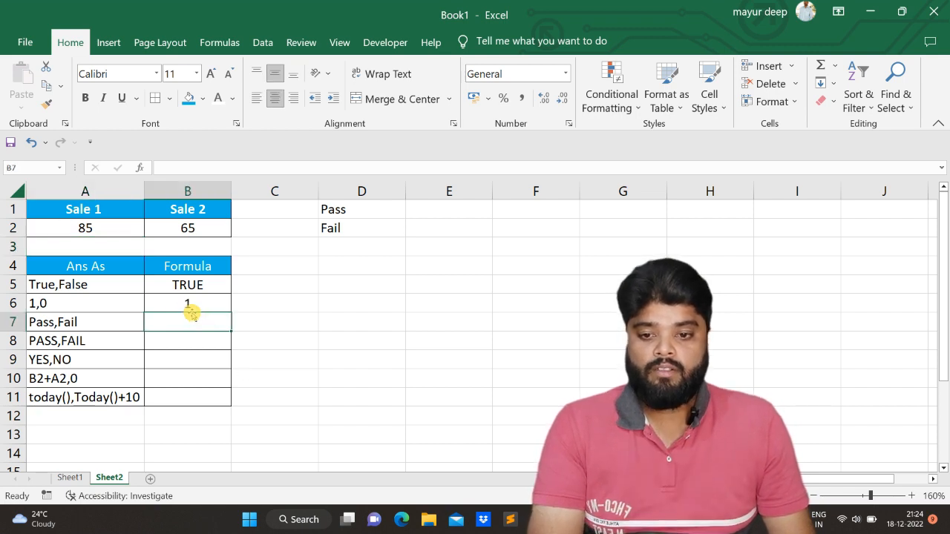
{"action": "left_click", "coordinate": [192, 305]}
{"action": "left_click", "coordinate": [131, 229]}
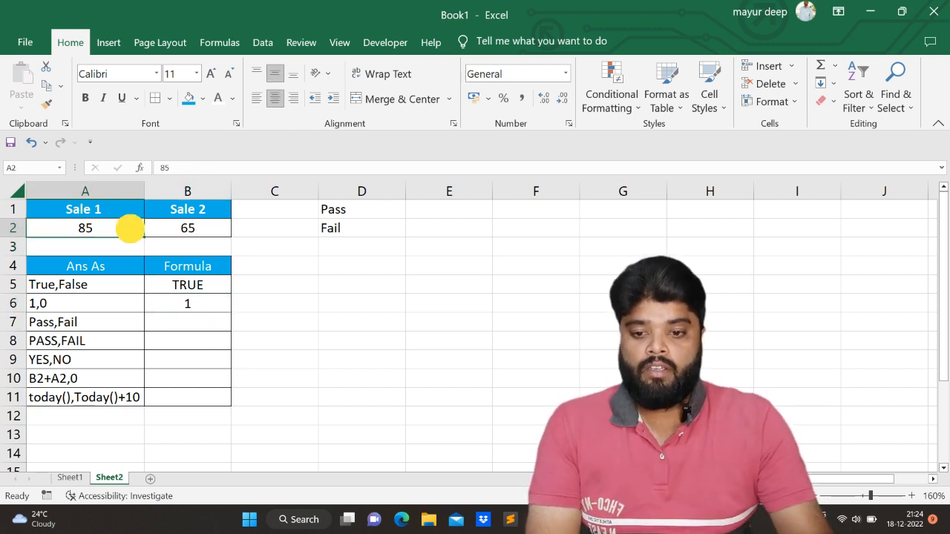
{"action": "type", "text": "45"}
{"action": "key", "text": "Return"}
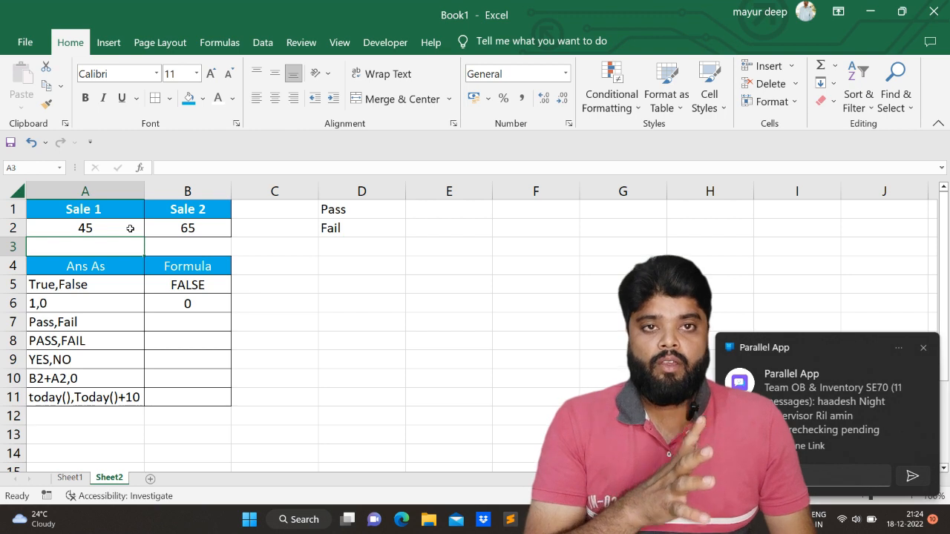
{"action": "left_click", "coordinate": [928, 354]}
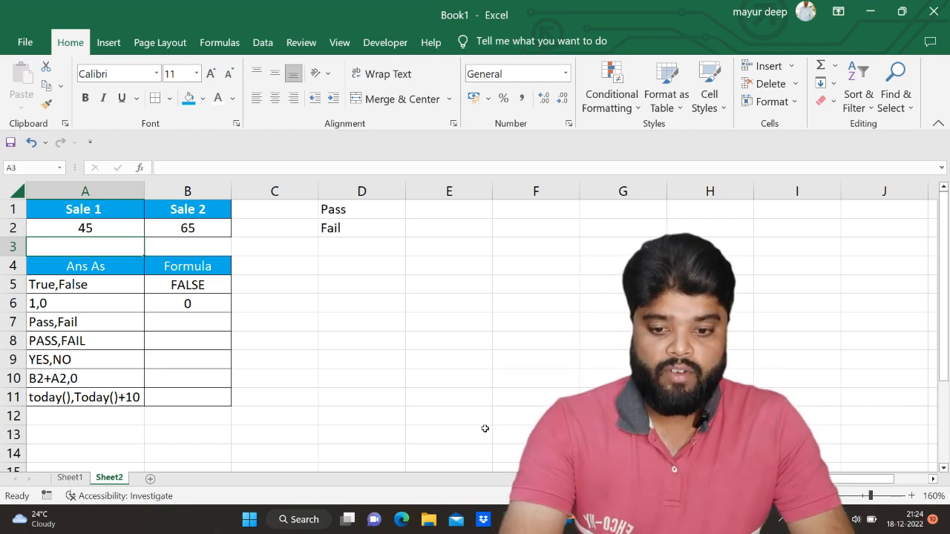
Step: Start an IF formula in B7, beside the Pass,Fail label, with the test A2>B2, dismissing the chat notification
{"action": "key", "text": "Up"}
{"action": "key", "text": "Down"}
{"action": "key", "text": "Down"}
{"action": "key", "text": "Down"}
{"action": "key", "text": "Down"}
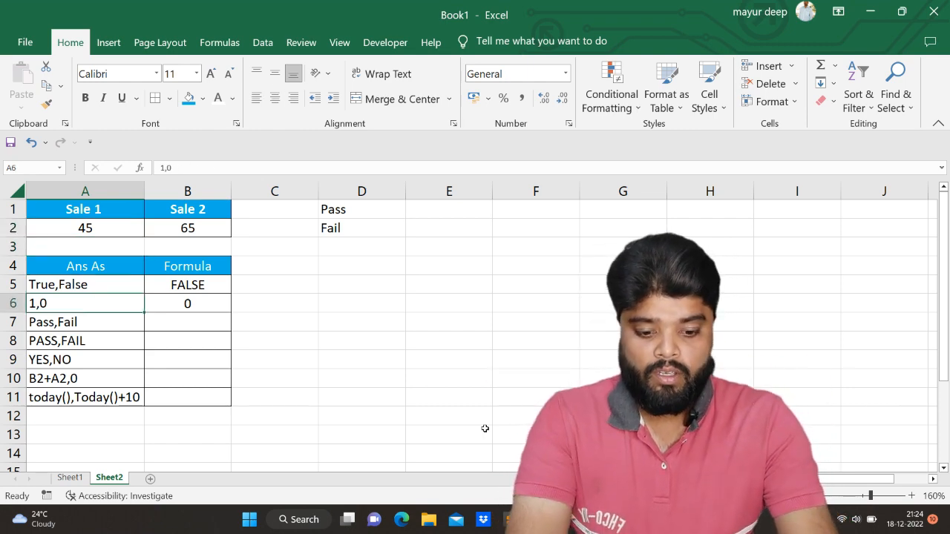
{"action": "key", "text": "Right"}
{"action": "key", "text": "Down"}
{"action": "type", "text": "i"}
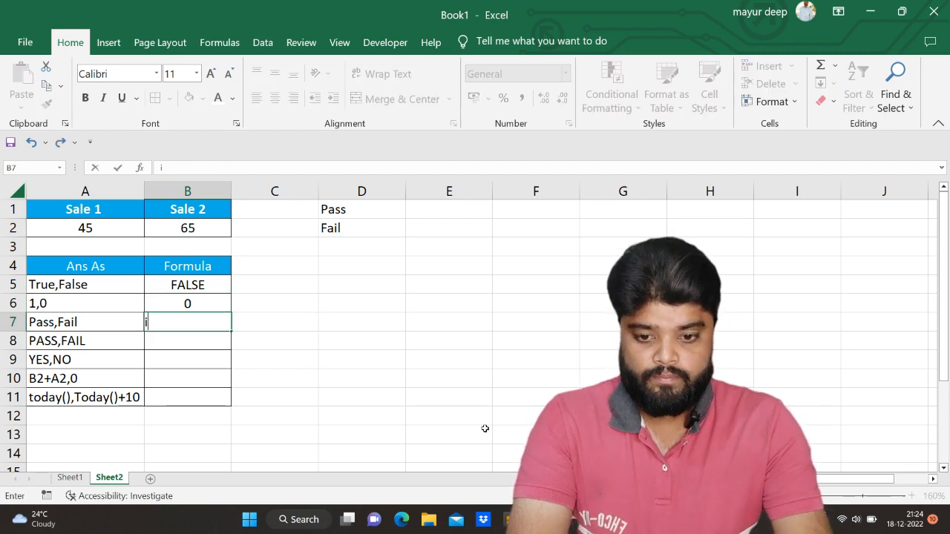
{"action": "type", "text": "f"}
{"action": "key", "text": "BackSpace"}
{"action": "key", "text": "BackSpace"}
{"action": "type", "text": "="}
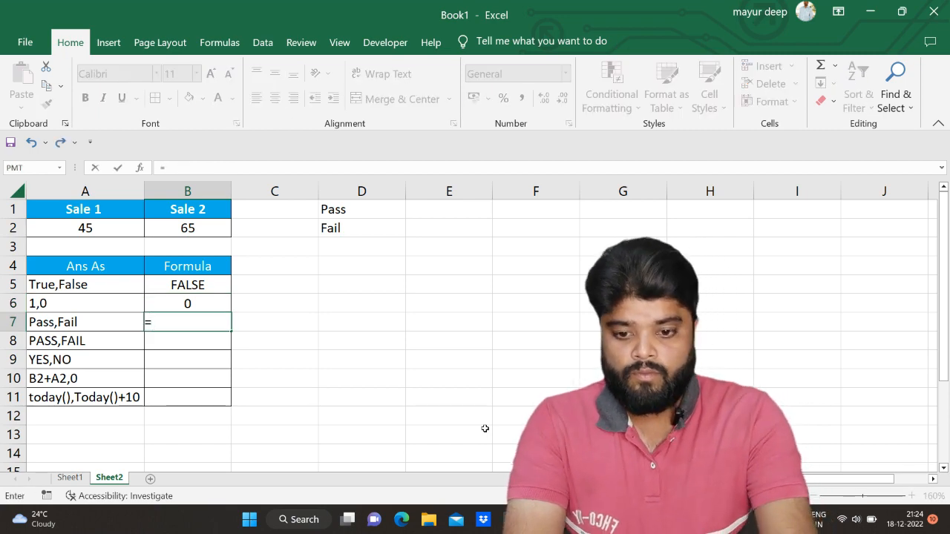
{"action": "type", "text": "if("}
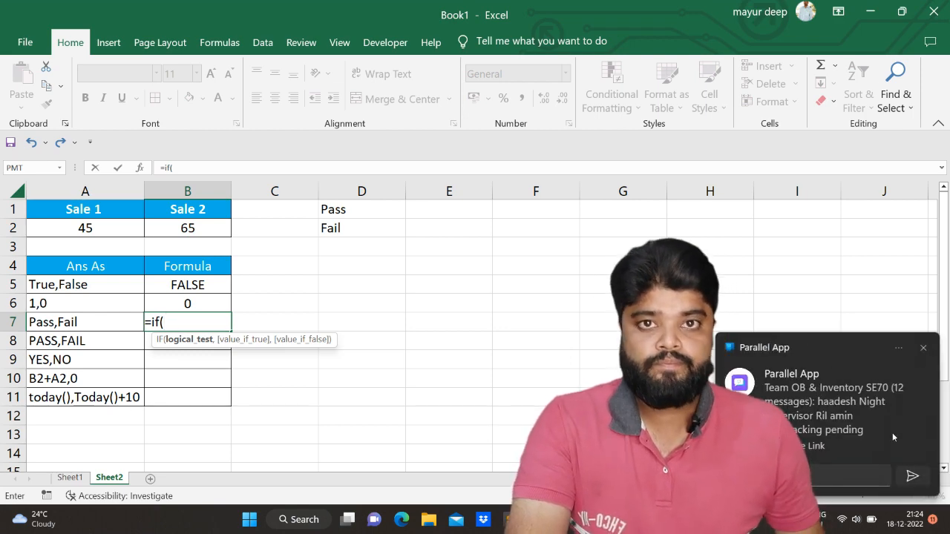
{"action": "left_click", "coordinate": [922, 347]}
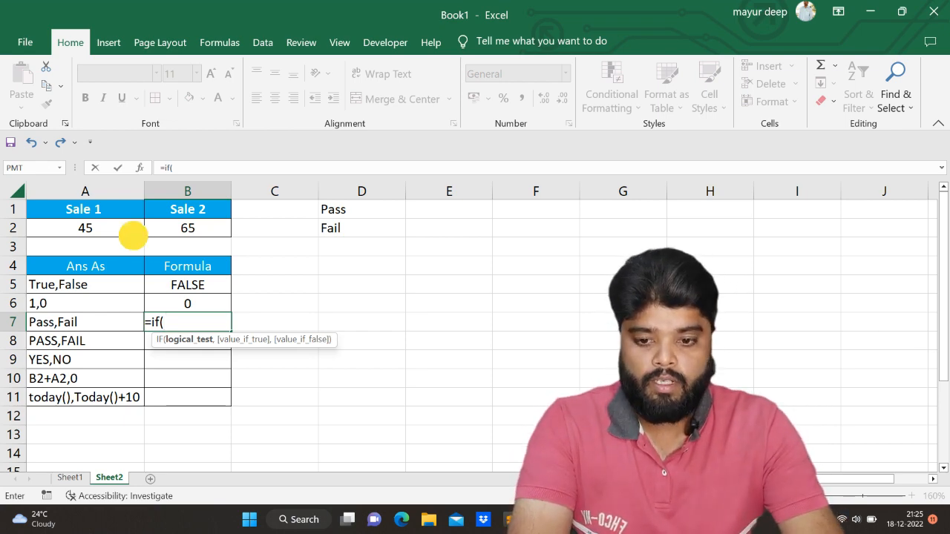
{"action": "left_click", "coordinate": [133, 236]}
{"action": "type", "text": ">"}
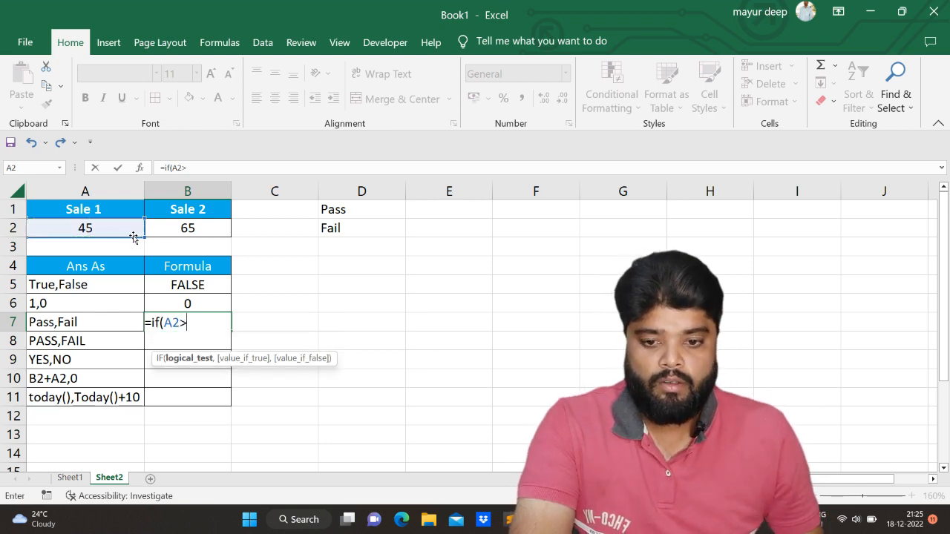
{"action": "left_click", "coordinate": [176, 230]}
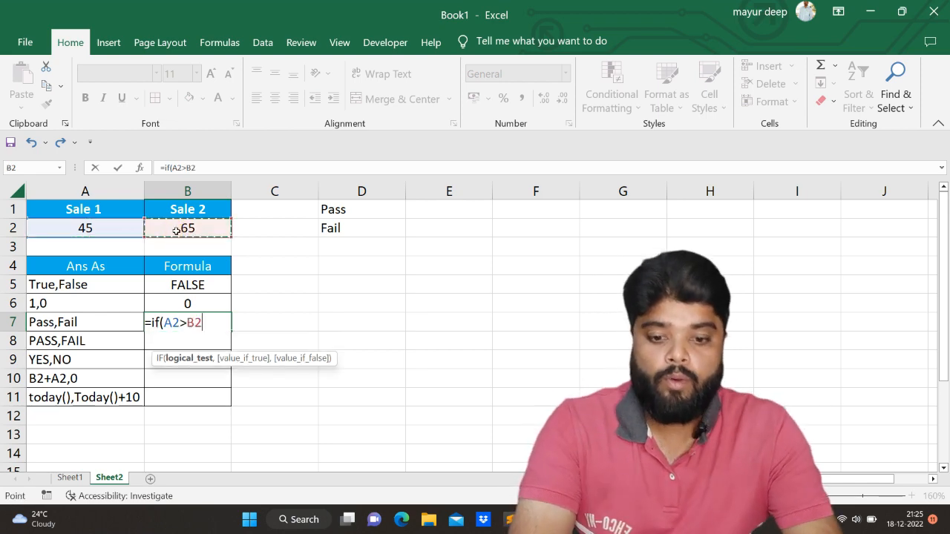
{"action": "type", "text": ","}
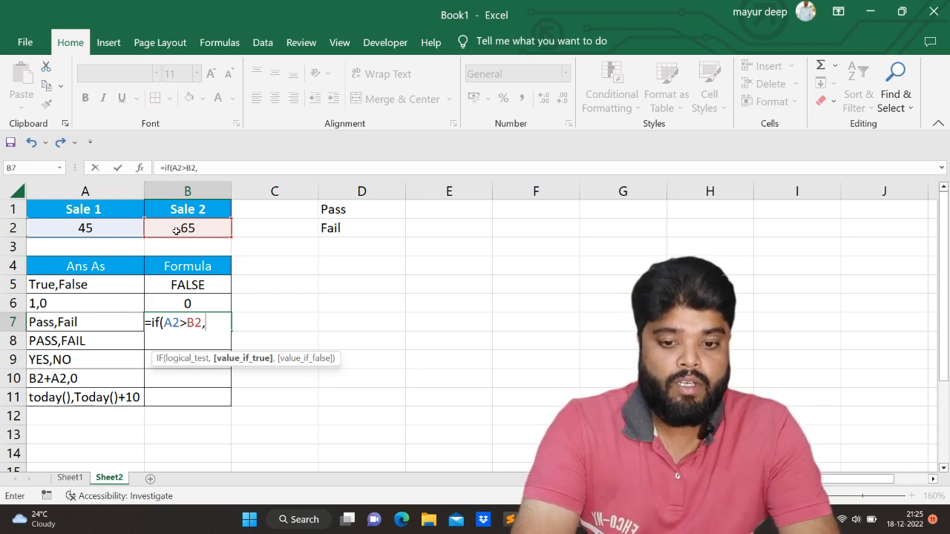
Step: Complete the B7 formula as =IF(A2>B2,"Pass","Fail") and enter it
{"action": "type", "text": "\""}
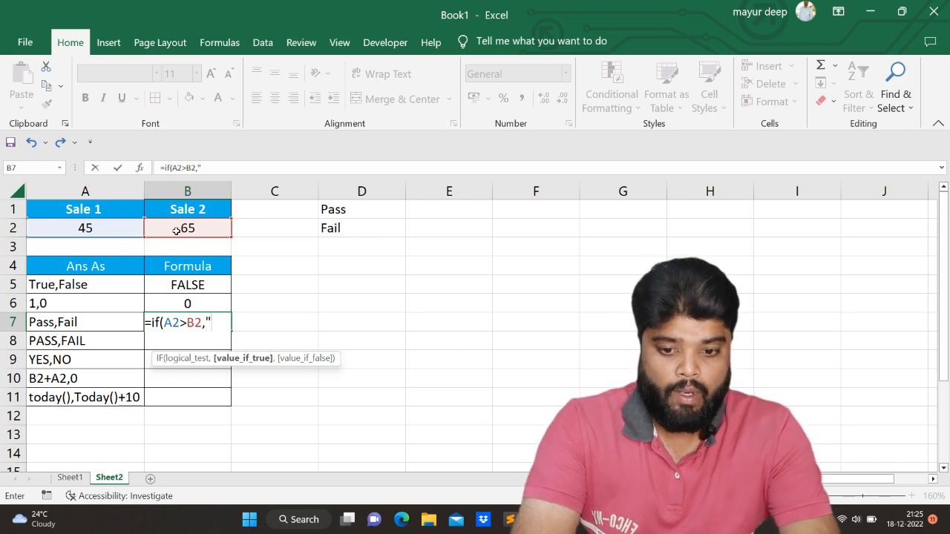
{"action": "type", "text": "Pass"}
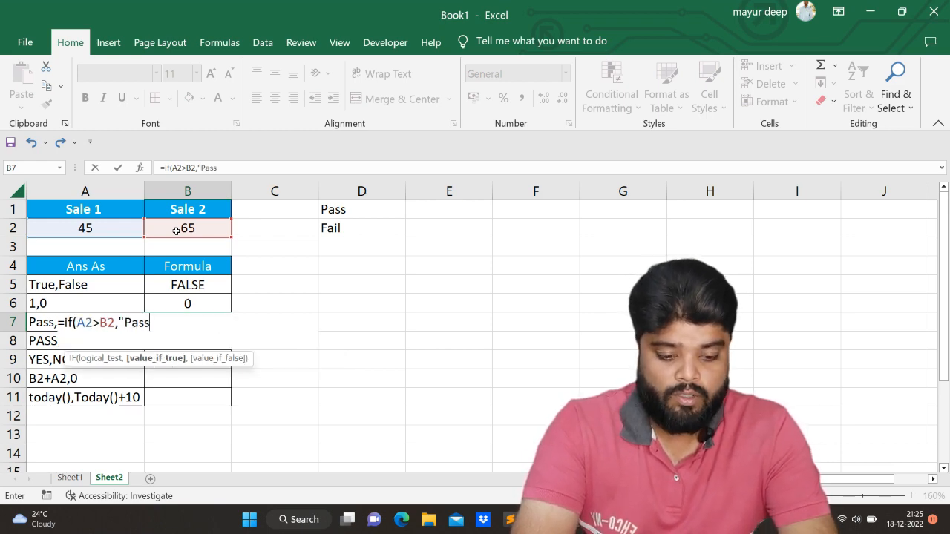
{"action": "type", "text": "\","}
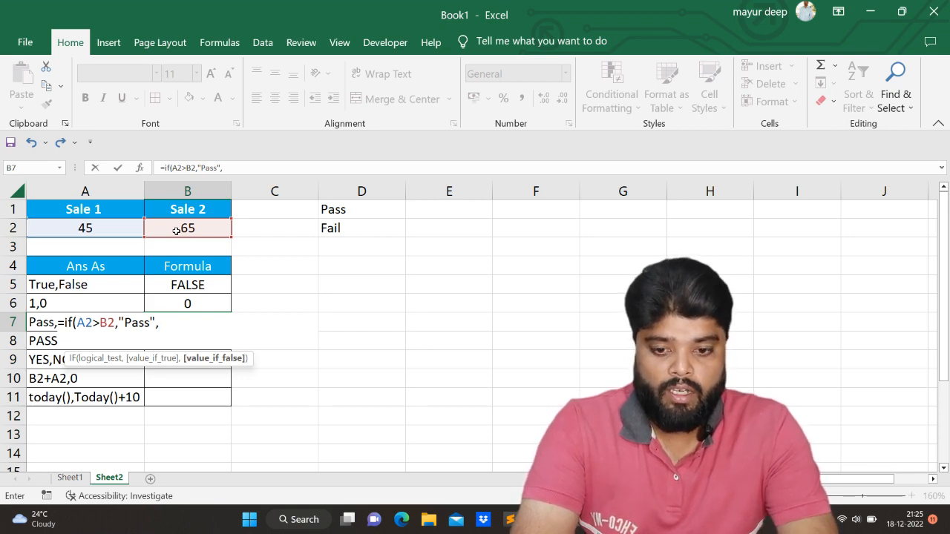
{"action": "type", "text": "\""}
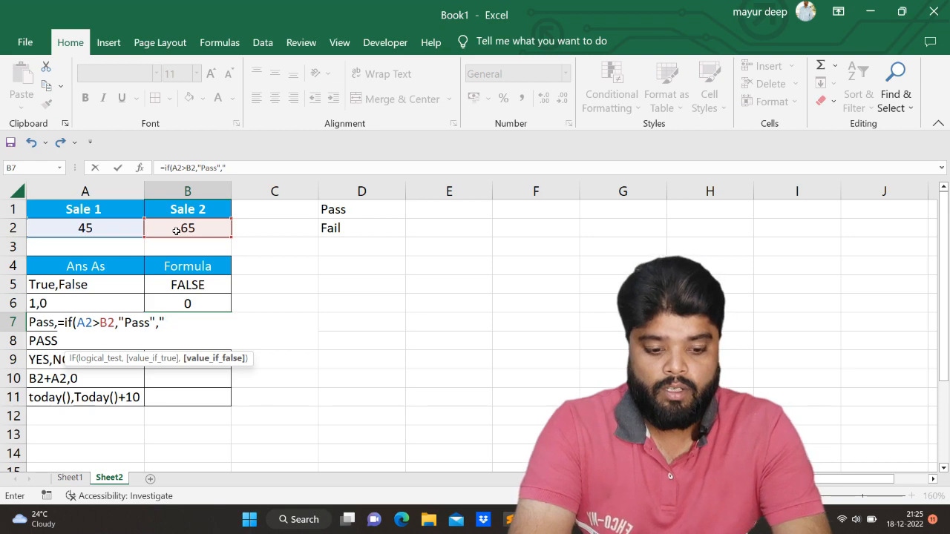
{"action": "type", "text": "Fail\""}
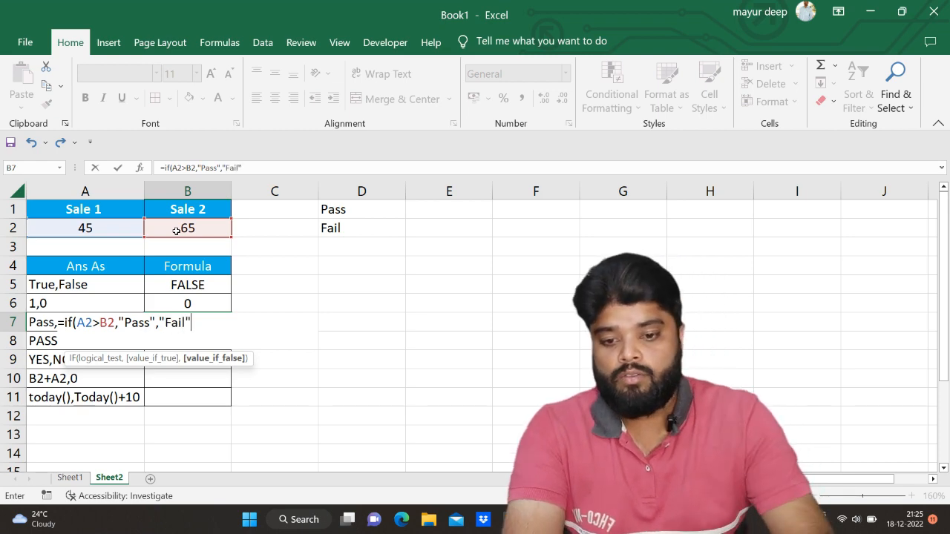
{"action": "type", "text": ")"}
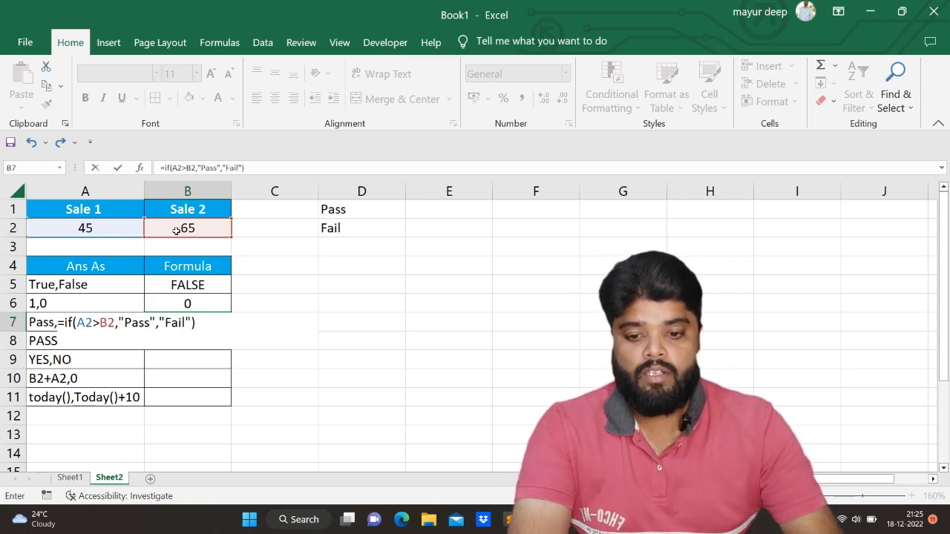
{"action": "key", "text": "Return"}
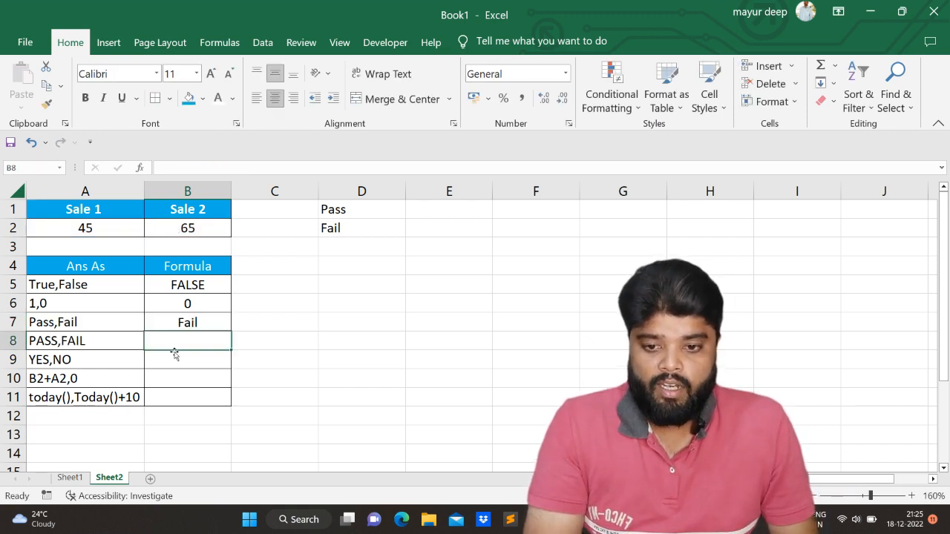
Step: Test the Pass/Fail formula in B7 by changing Sale 1 in A2 to 85
{"action": "left_click", "coordinate": [174, 317]}
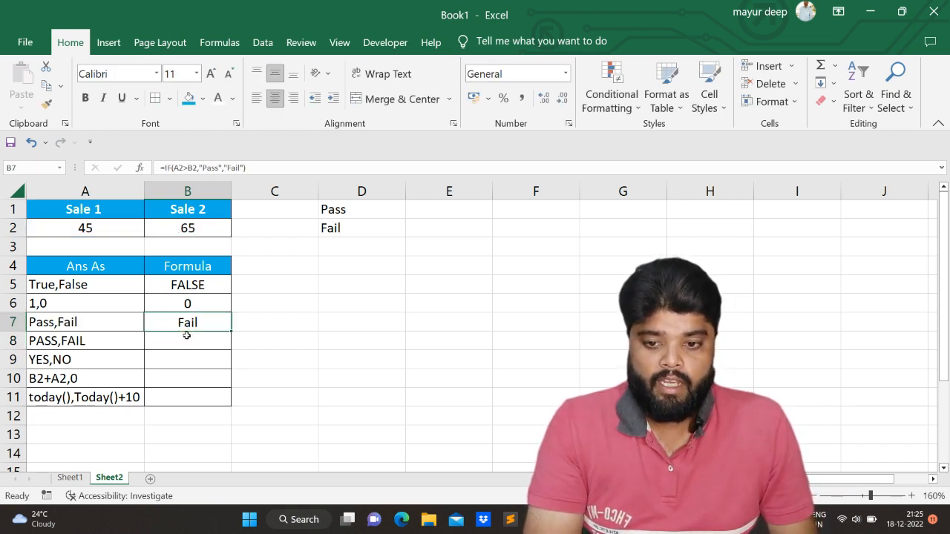
{"action": "left_click", "coordinate": [112, 234]}
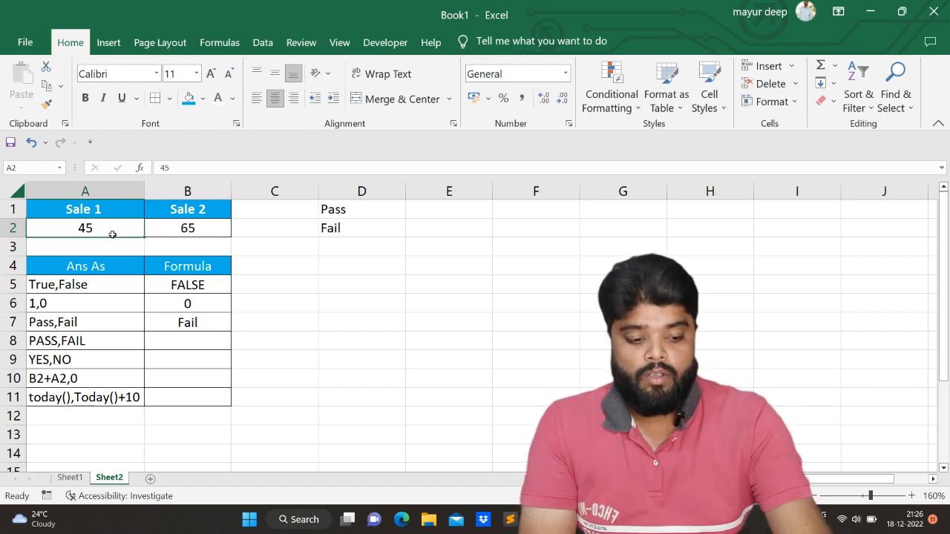
{"action": "type", "text": "8"}
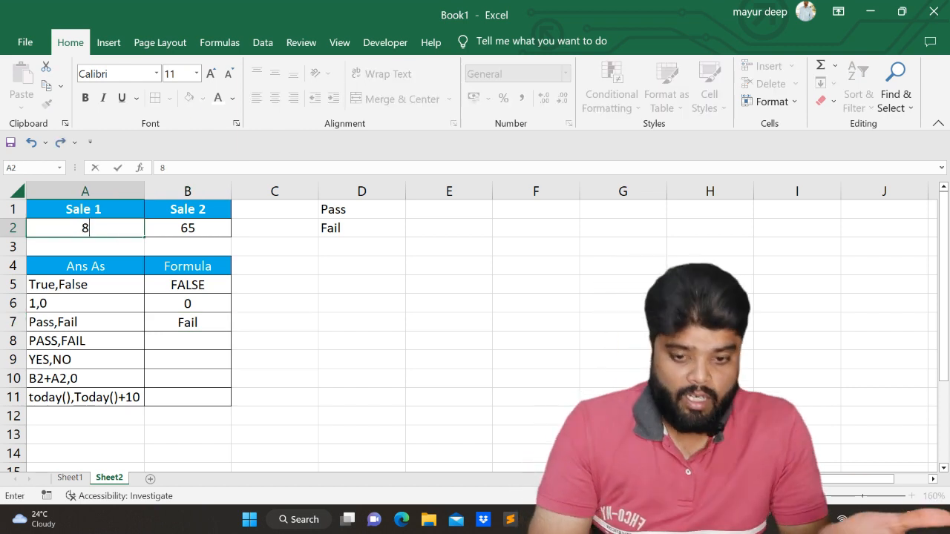
{"action": "type", "text": "5"}
{"action": "key", "text": "Return"}
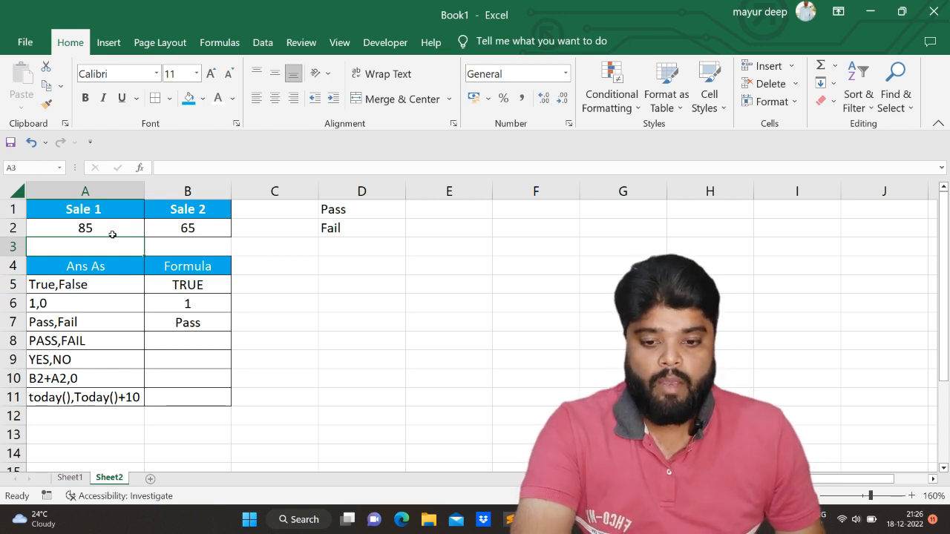
Step: Enter =IF(A2>B2,UPPER(D1),UPPER(D2)) in B8, beside the PASS,FAIL label
{"action": "left_click", "coordinate": [176, 334]}
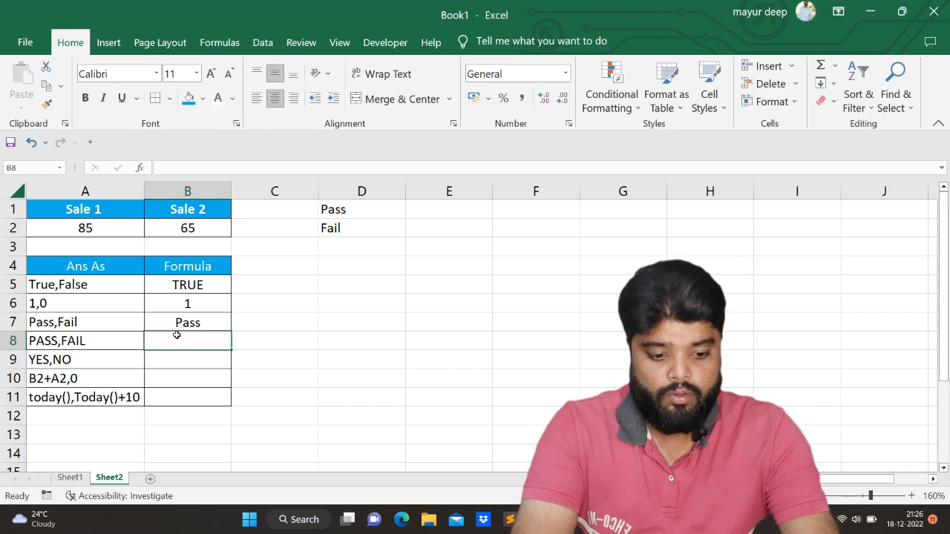
{"action": "type", "text": "=if("}
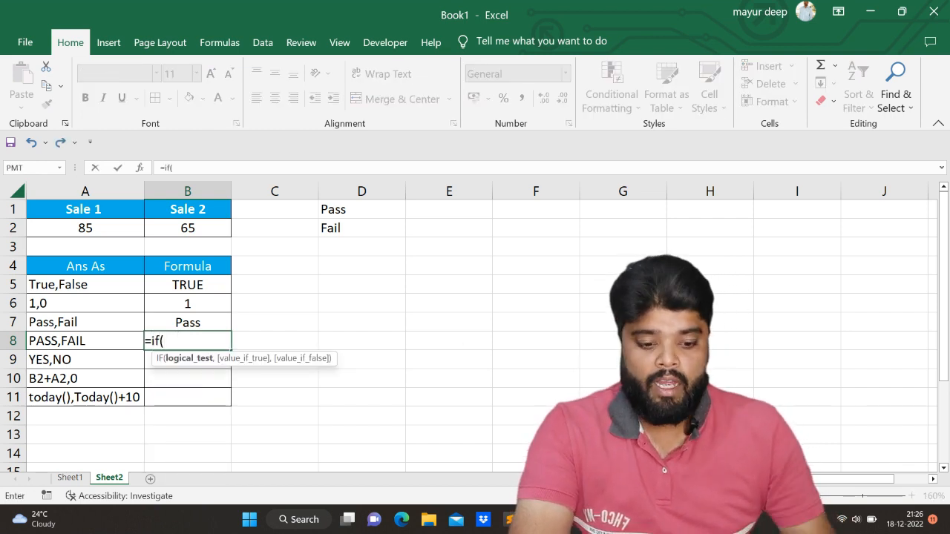
{"action": "left_click", "coordinate": [96, 232]}
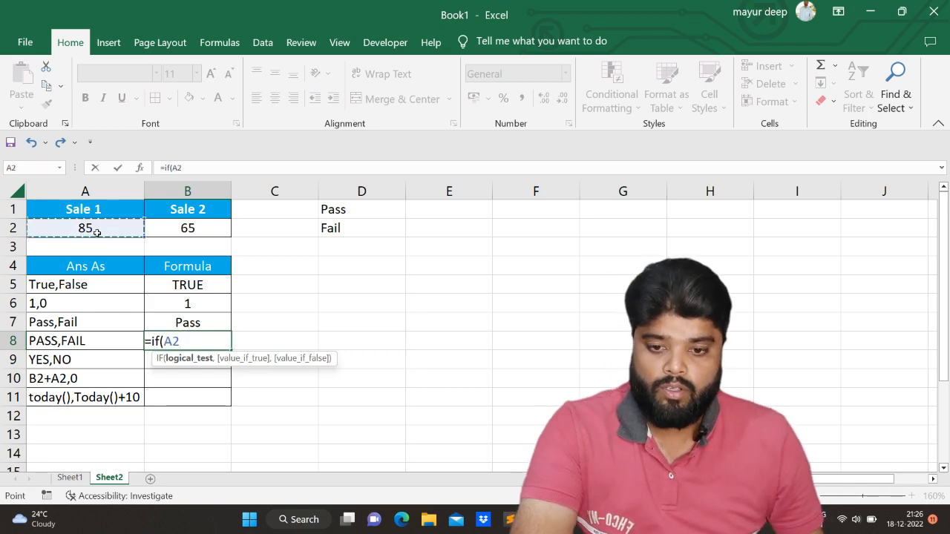
{"action": "type", "text": ">"}
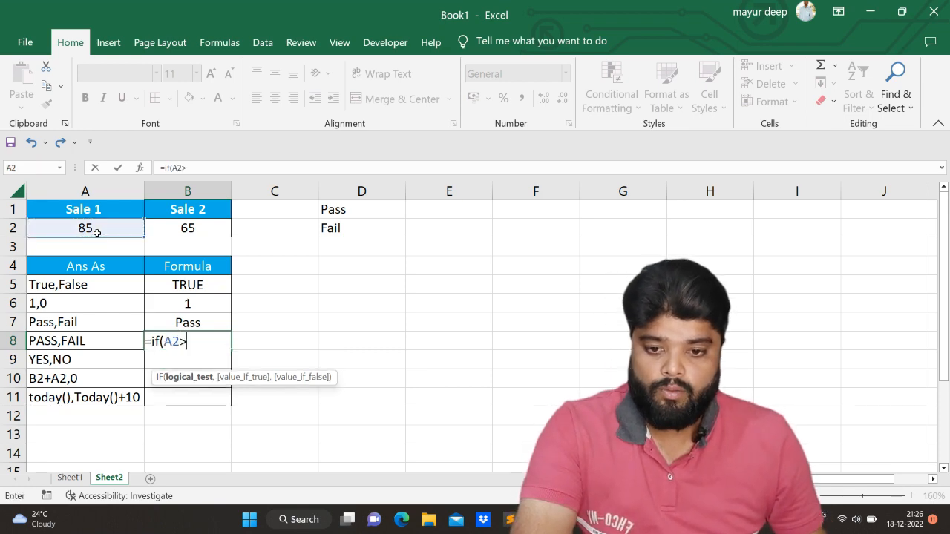
{"action": "left_click", "coordinate": [192, 230]}
{"action": "type", "text": ","}
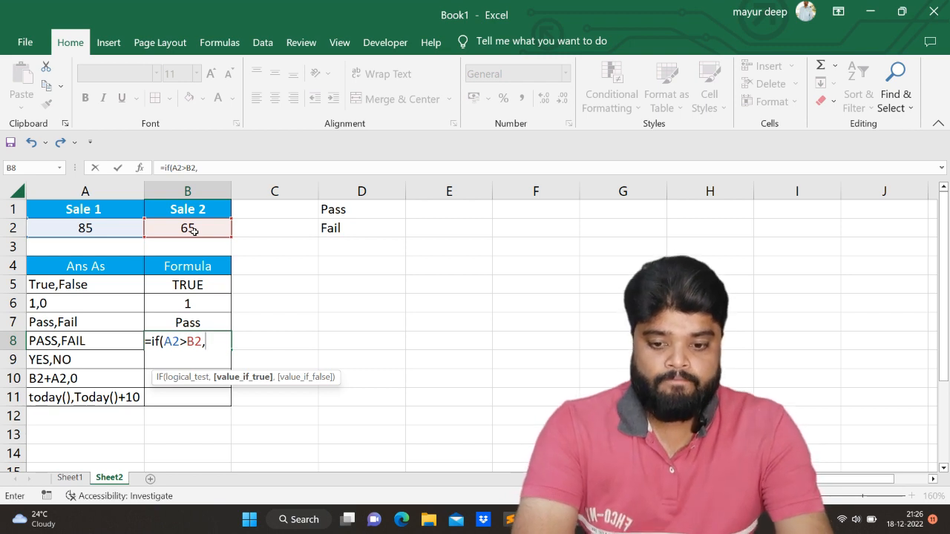
{"action": "type", "text": "upper("}
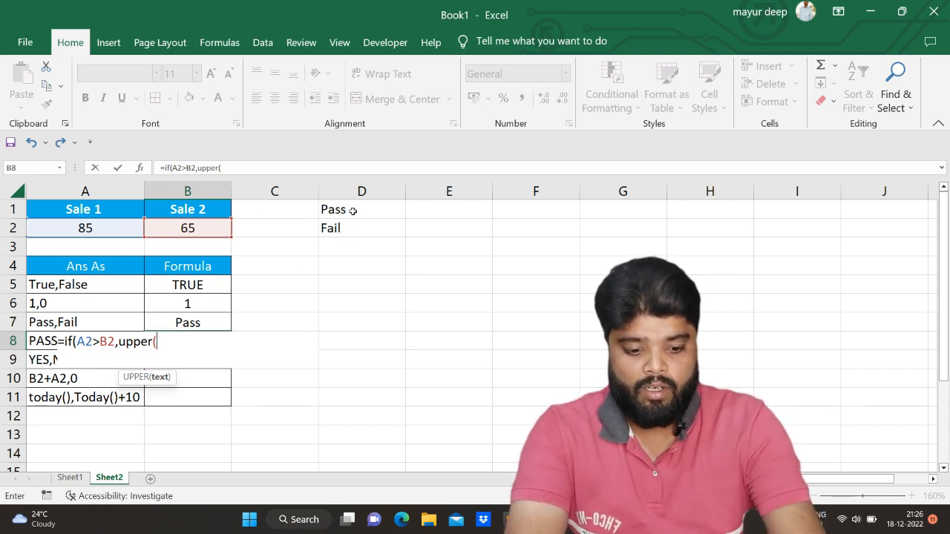
{"action": "left_click", "coordinate": [352, 210]}
{"action": "type", "text": ")"}
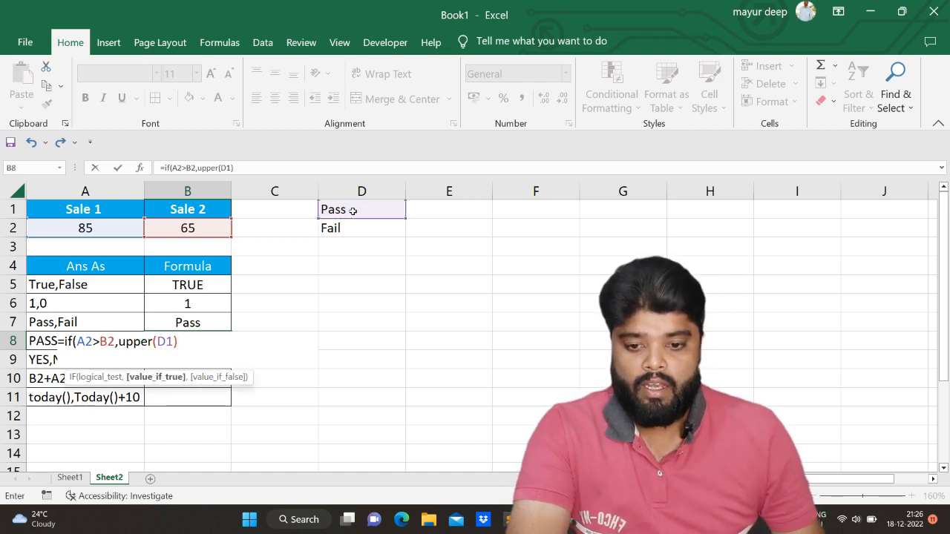
{"action": "type", "text": ",upp"}
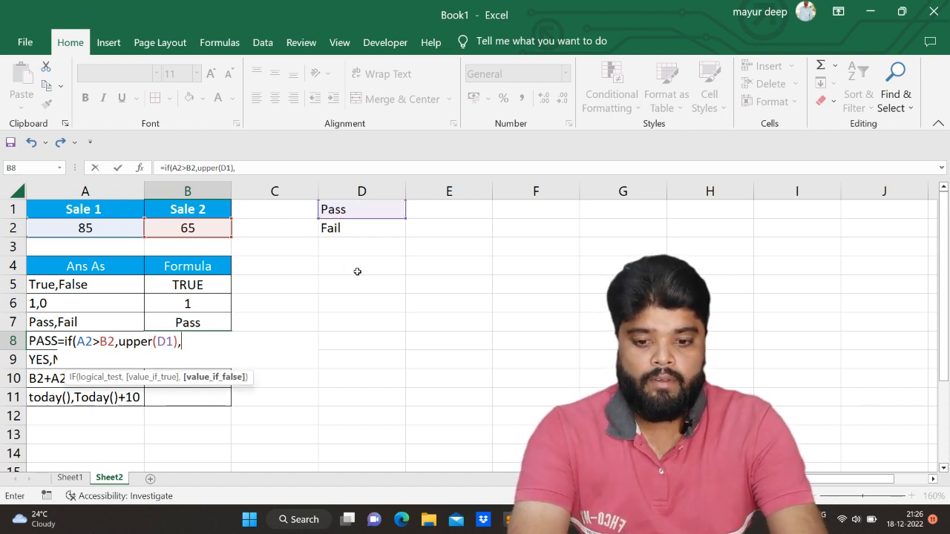
{"action": "type", "text": "er("}
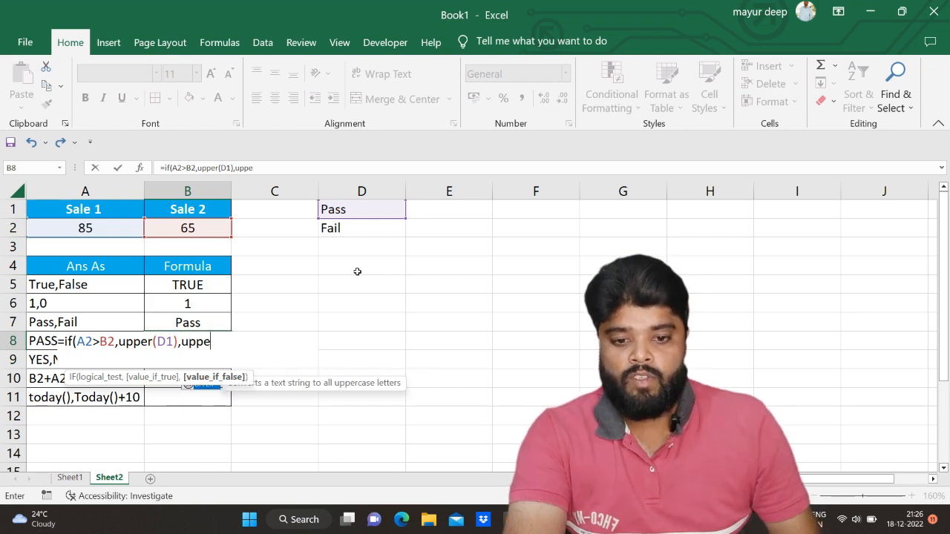
{"action": "left_click", "coordinate": [329, 230]}
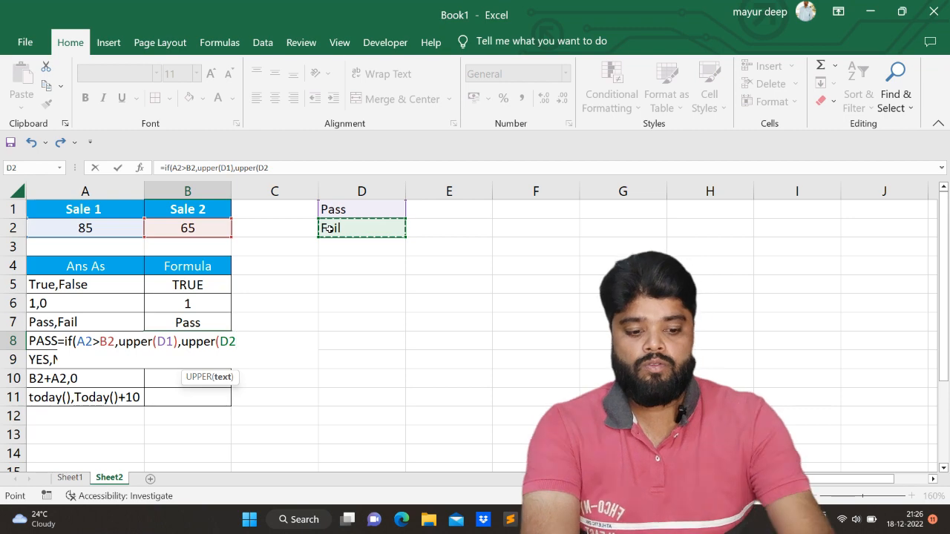
{"action": "type", "text": "))"}
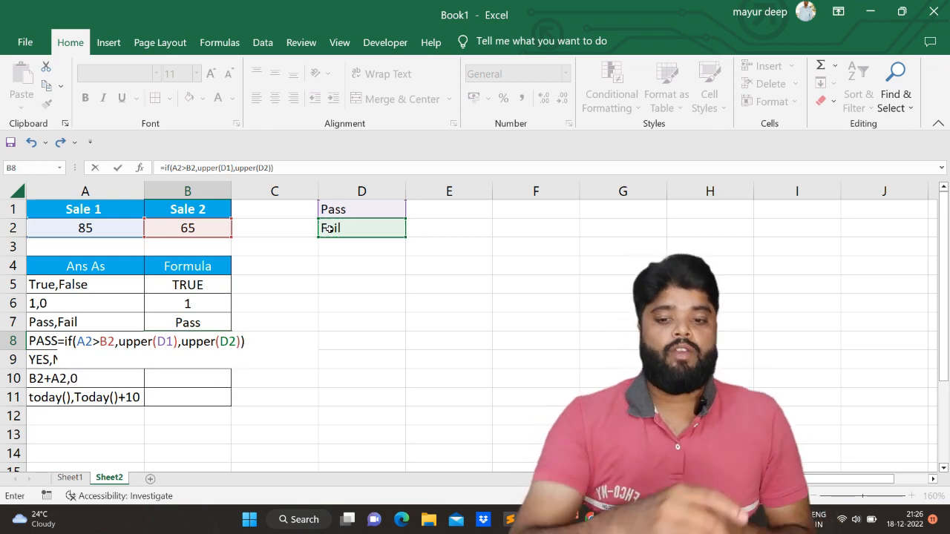
{"action": "key", "text": "Return"}
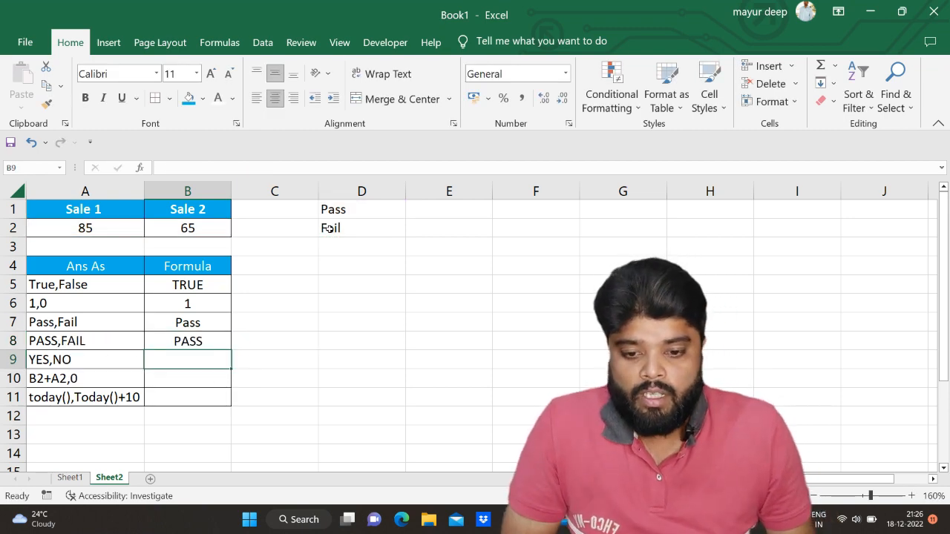
Step: Set Sale 1 in A2 to 45 to check the uppercase formula in B8, and select B9
{"action": "left_click", "coordinate": [207, 334]}
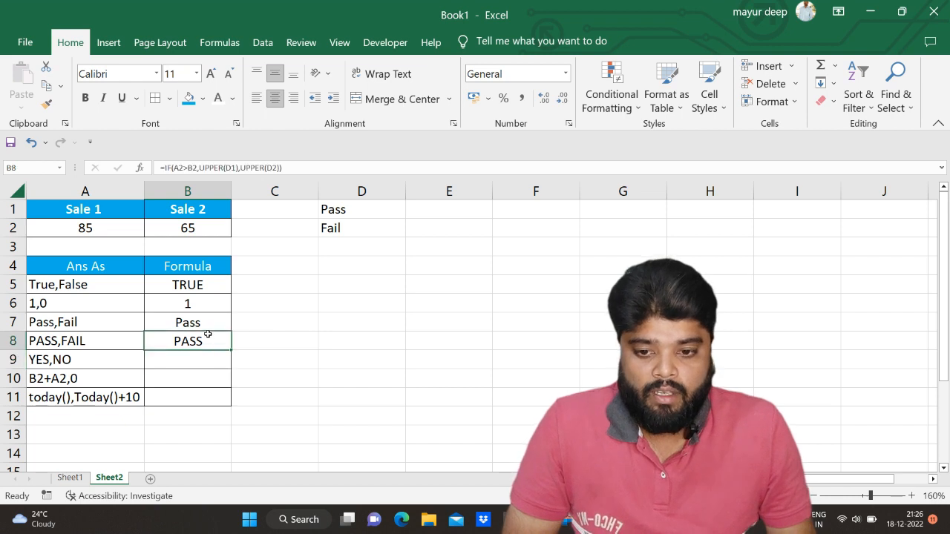
{"action": "left_click", "coordinate": [86, 234]}
{"action": "type", "text": "45"}
{"action": "key", "text": "Return"}
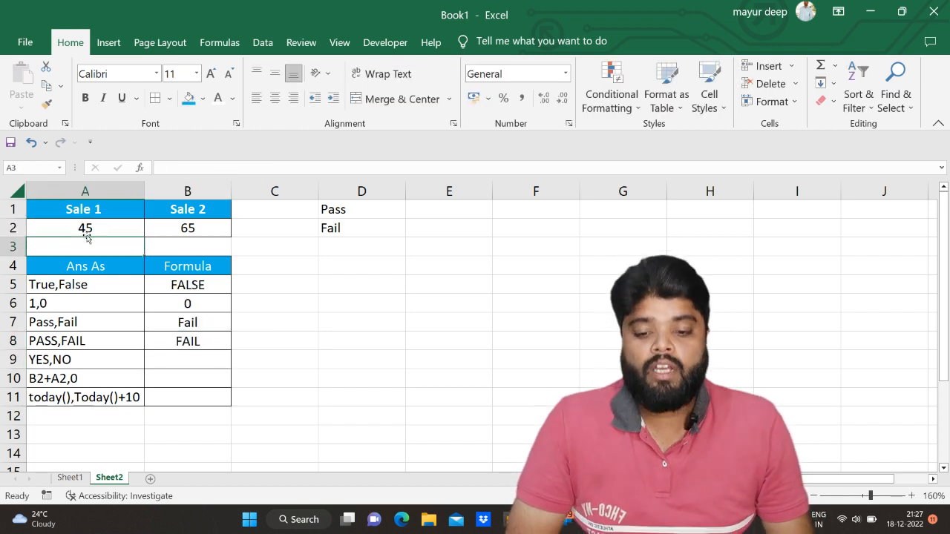
{"action": "left_click", "coordinate": [190, 340]}
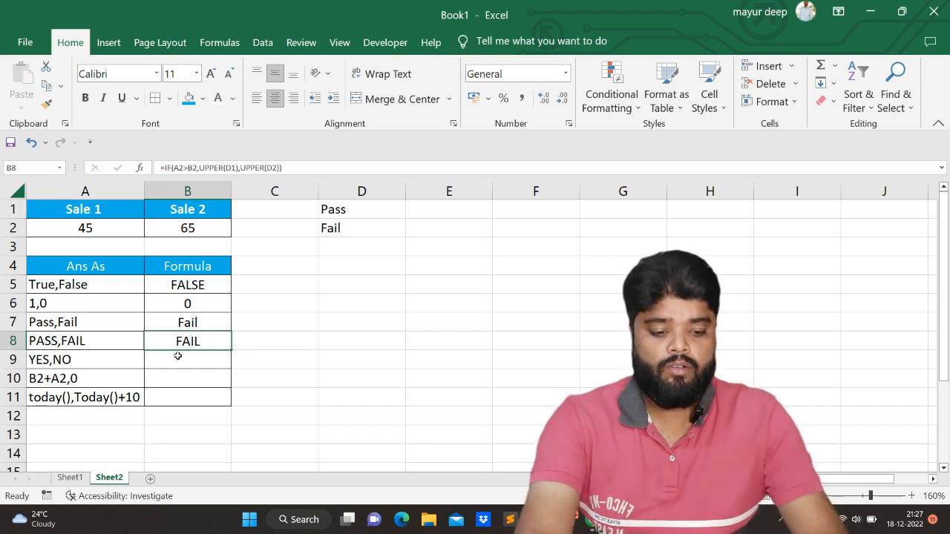
{"action": "left_click", "coordinate": [178, 356]}
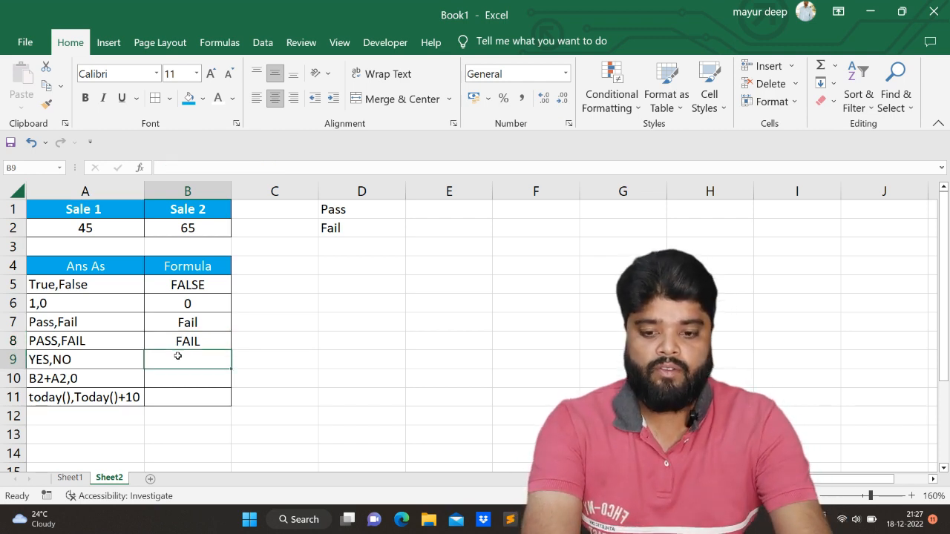
Step: Begin an IF formula in B9, beside the YES,NO label, with the logical test A2>B2
{"action": "type", "text": "=if("}
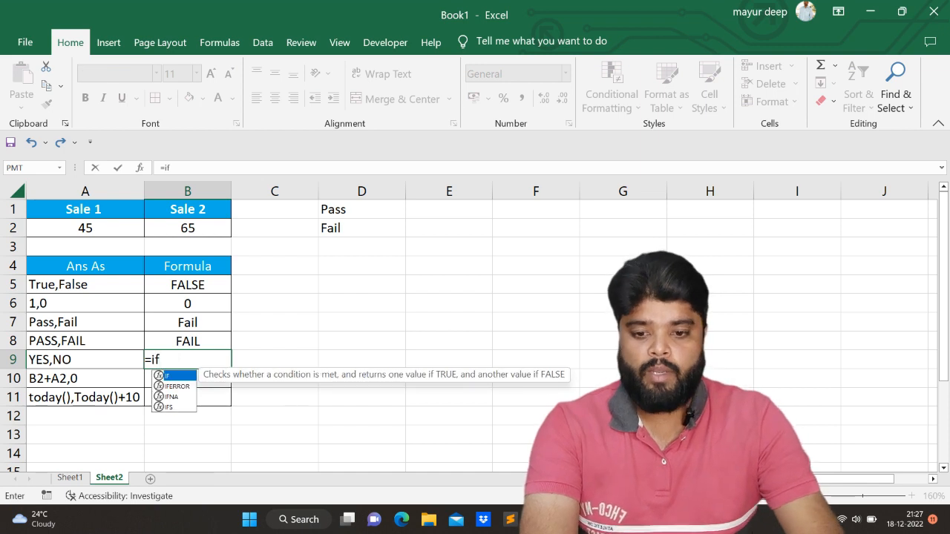
{"action": "key", "text": "Up"}
{"action": "key", "text": "Up"}
{"action": "key", "text": "Up"}
{"action": "key", "text": "Up"}
{"action": "key", "text": "Up"}
{"action": "key", "text": "Up"}
{"action": "key", "text": "Left"}
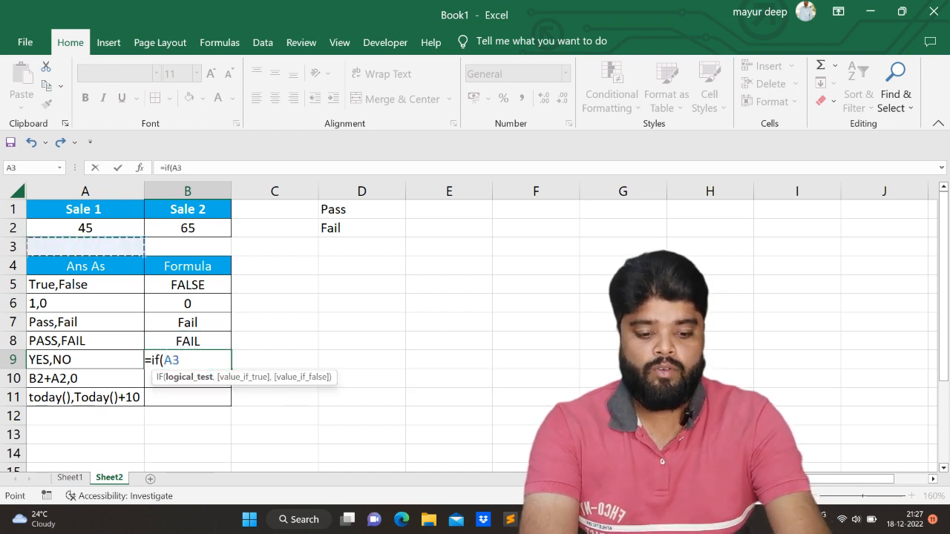
{"action": "key", "text": "Up"}
{"action": "type", "text": ">"}
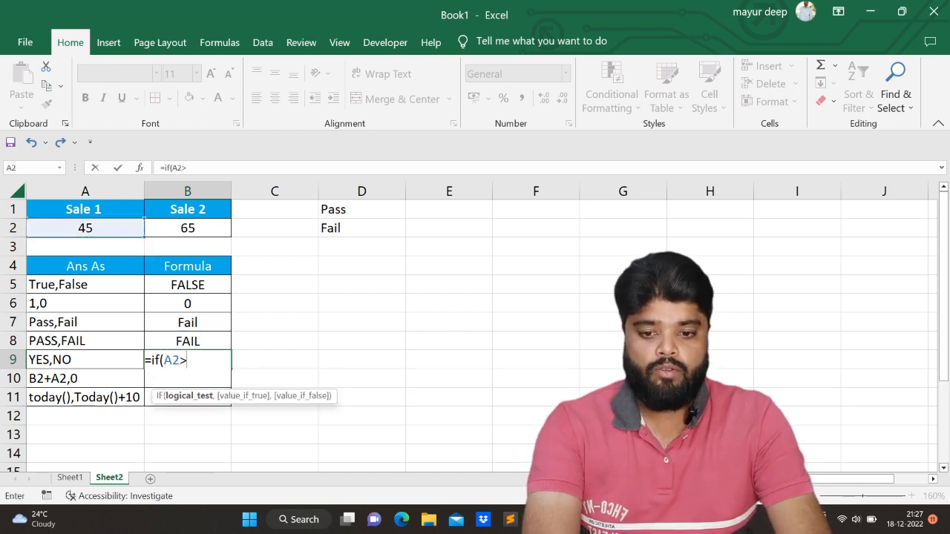
{"action": "key", "text": "Up"}
{"action": "key", "text": "Up"}
{"action": "key", "text": "Up"}
{"action": "key", "text": "Up"}
{"action": "key", "text": "Up"}
{"action": "key", "text": "Up"}
{"action": "key", "text": "Up"}
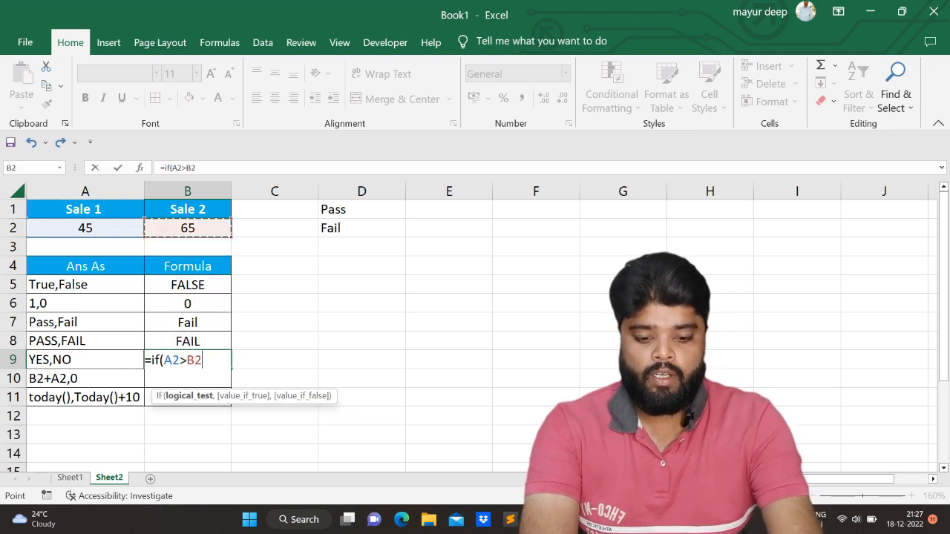
Step: Complete the B9 formula as =IF(A2>B2,"YES","NO") and enter it
{"action": "type", "text": ",\"Y"}
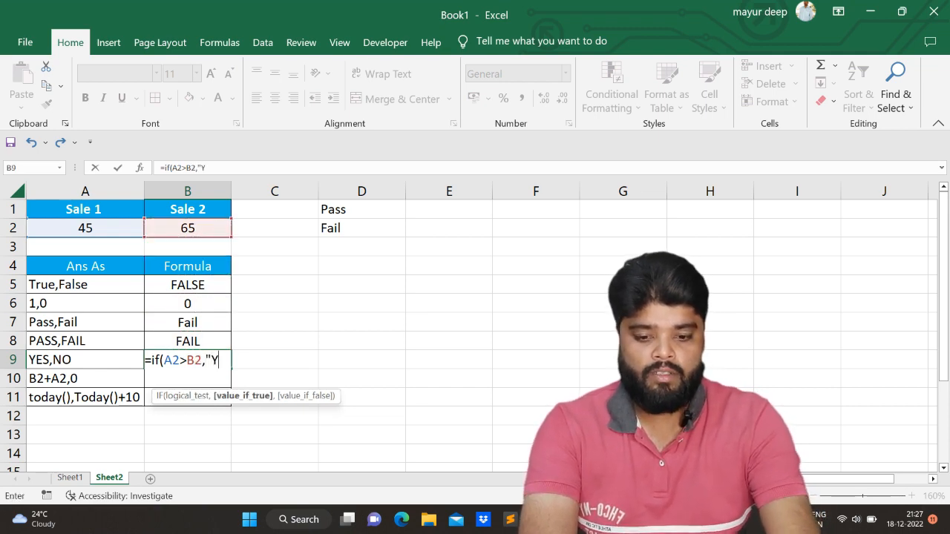
{"action": "type", "text": "ES\","}
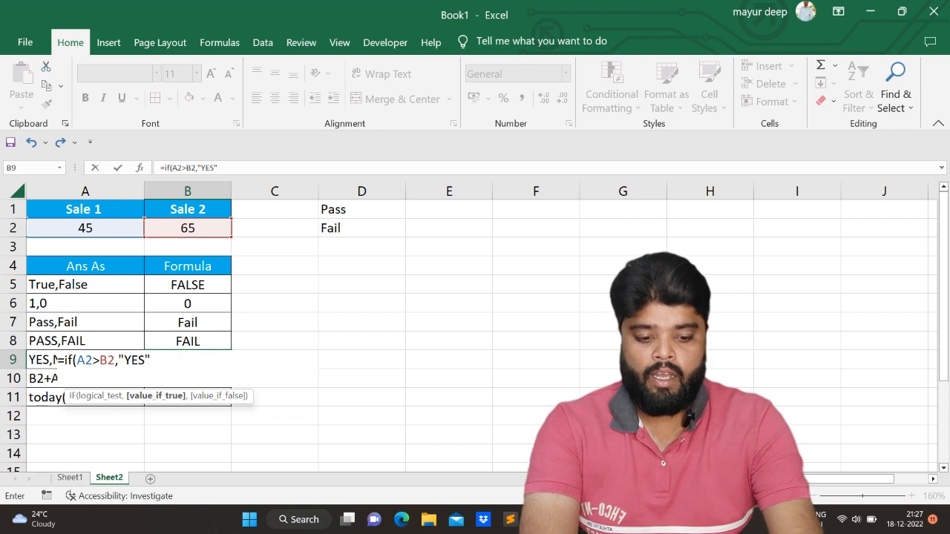
{"action": "type", "text": "\"NO"}
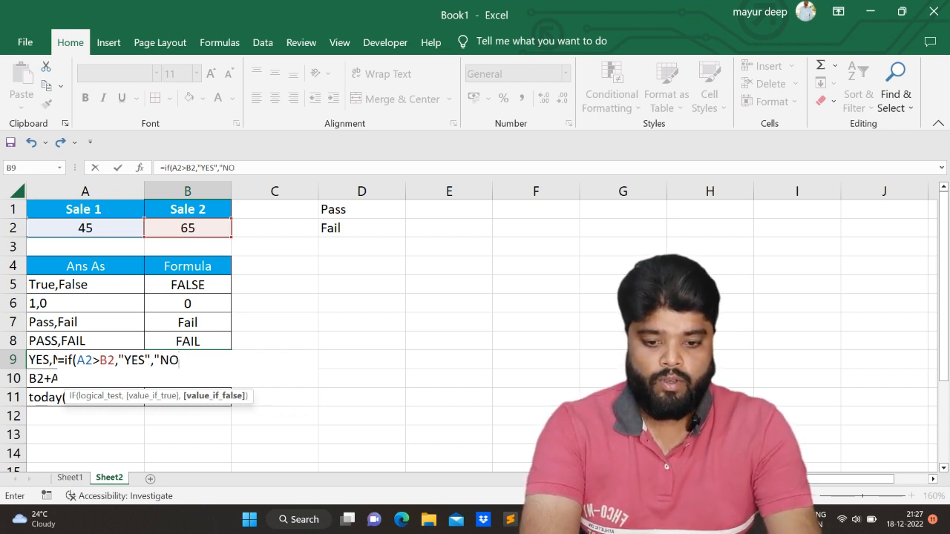
{"action": "type", "text": "\")"}
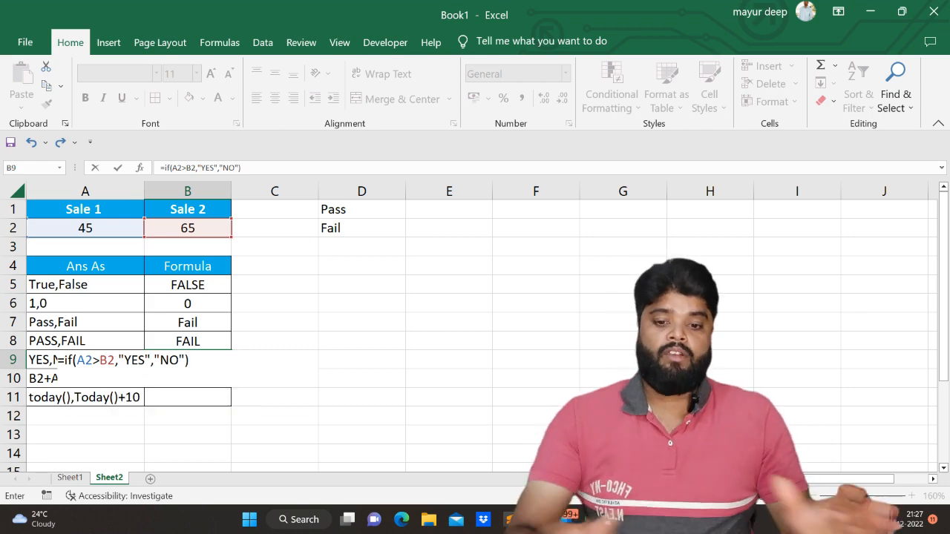
{"action": "key", "text": "Return"}
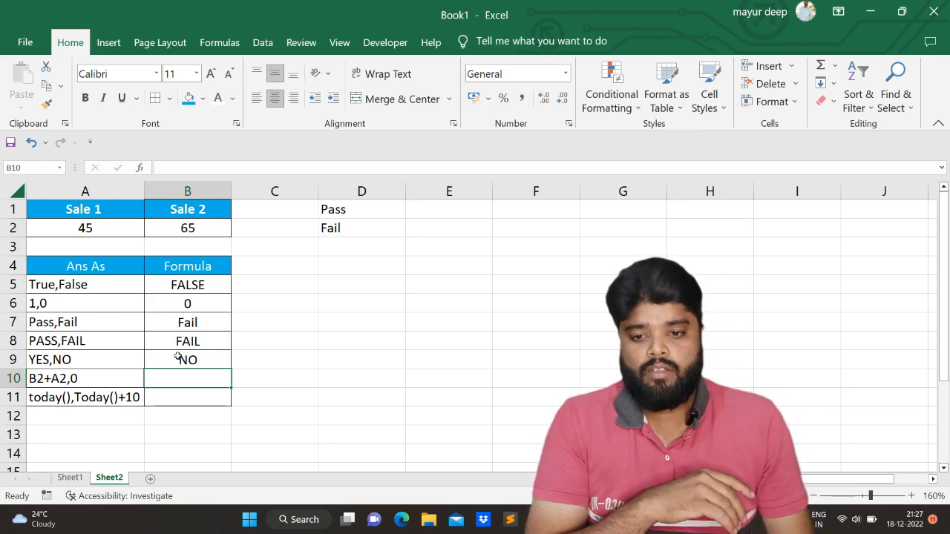
Step: Begin an IF formula in B10, beside the B2+A2,0 label, testing whether A2 is greater than B2
{"action": "left_click", "coordinate": [69, 232]}
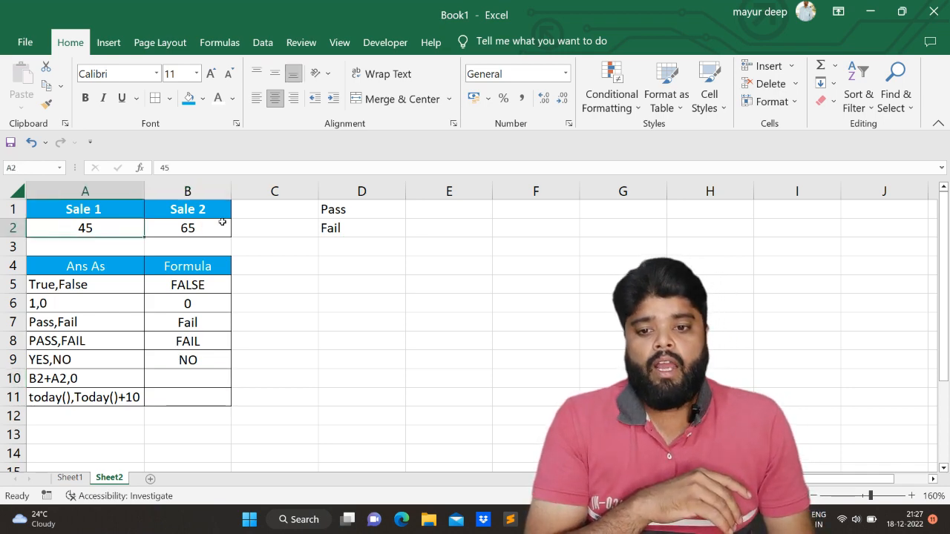
{"action": "left_click", "coordinate": [196, 227]}
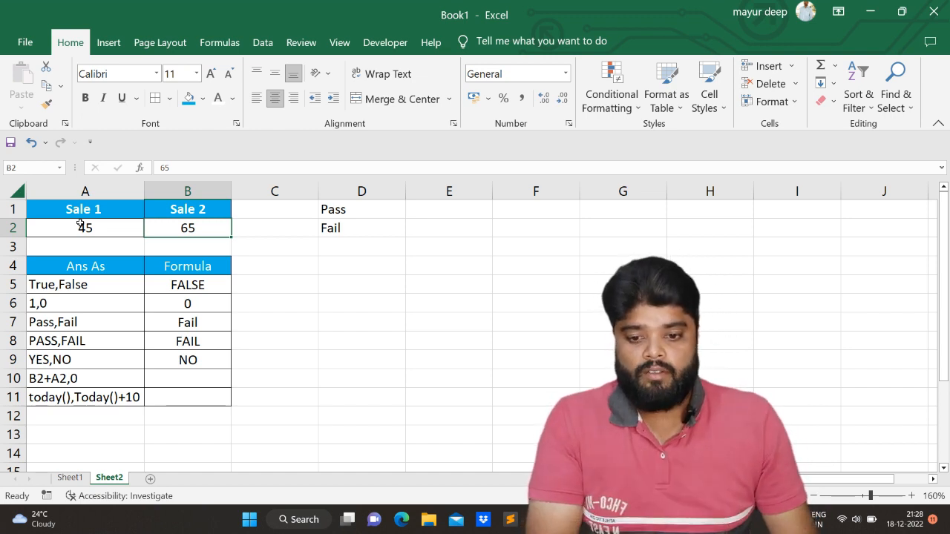
{"action": "left_click", "coordinate": [160, 372]}
{"action": "type", "text": "="}
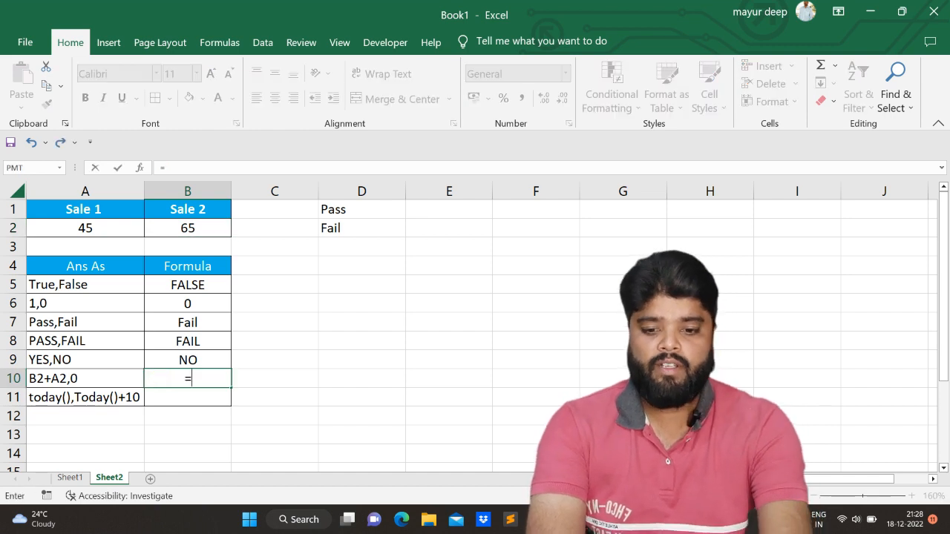
{"action": "type", "text": "if("}
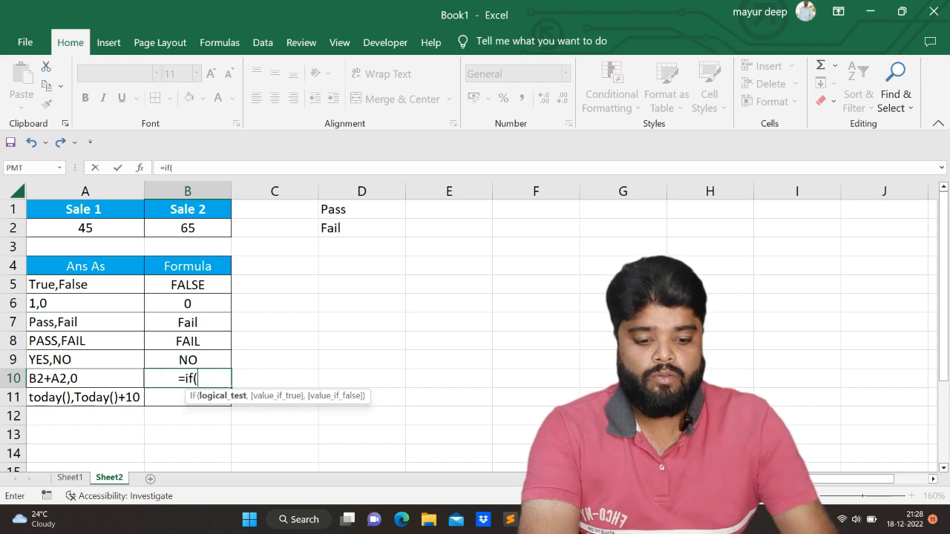
{"action": "left_click", "coordinate": [55, 227]}
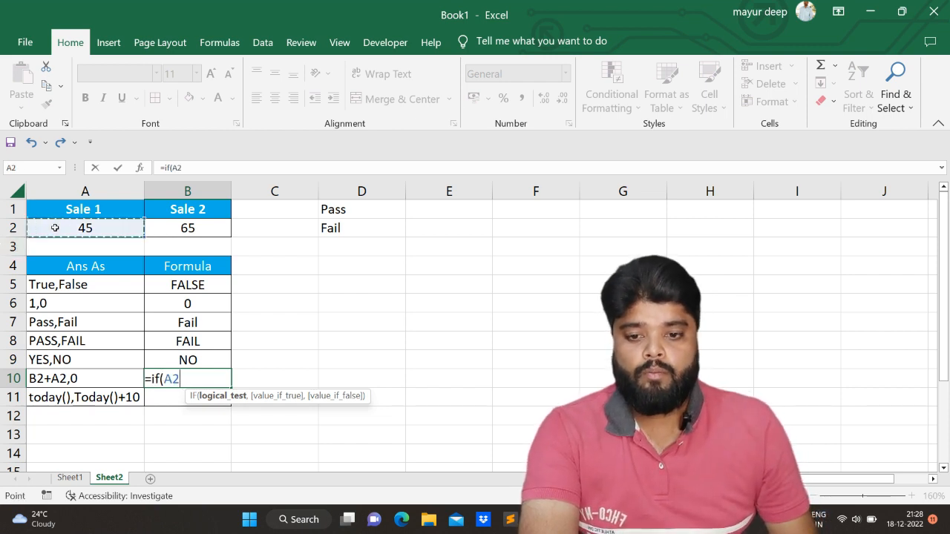
{"action": "type", "text": ">"}
{"action": "left_click", "coordinate": [153, 229]}
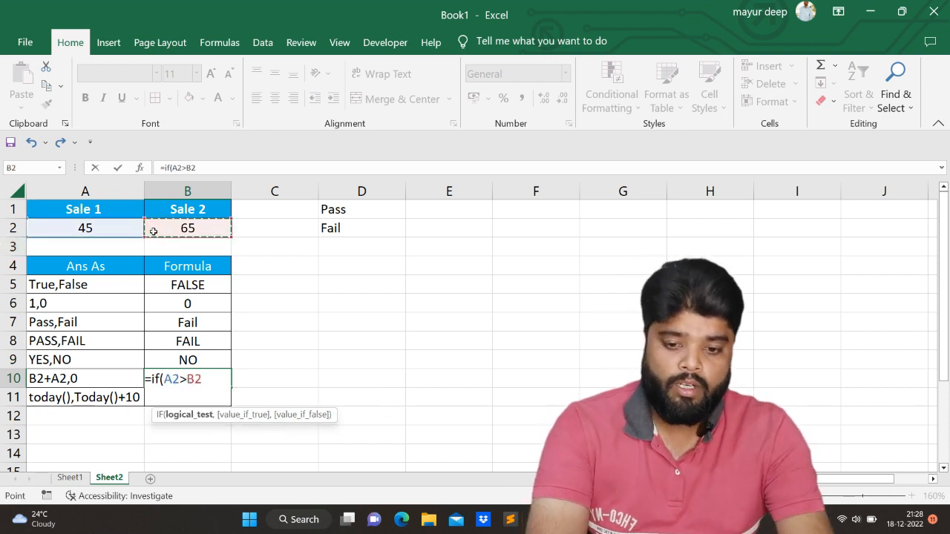
Step: Complete the B10 formula as =IF(A2>B2,B2+A2,0) and enter it
{"action": "type", "text": ","}
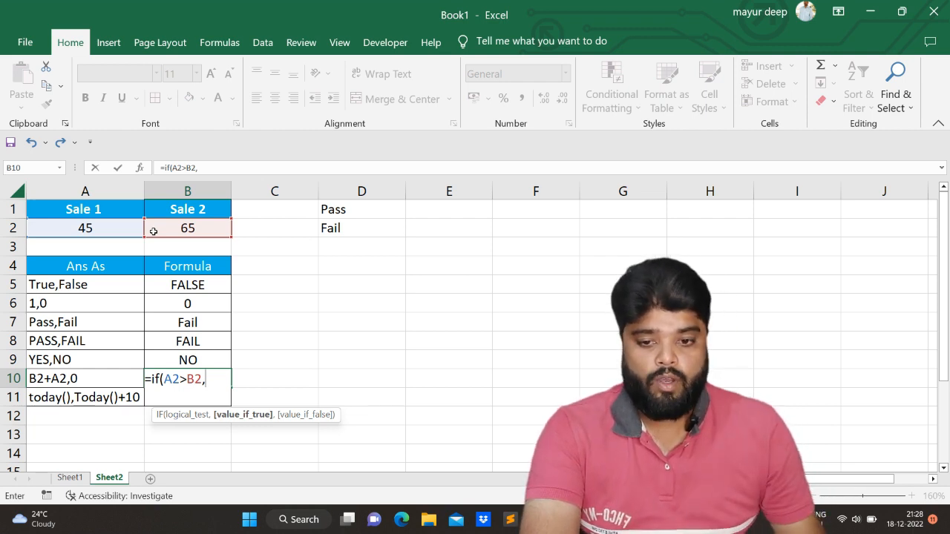
{"action": "left_click", "coordinate": [153, 232]}
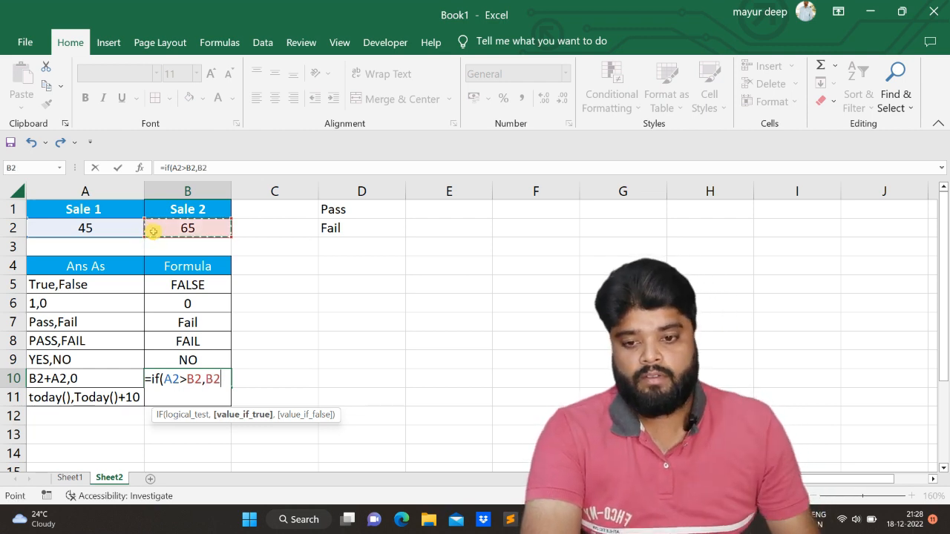
{"action": "type", "text": "+"}
{"action": "left_click", "coordinate": [128, 228]}
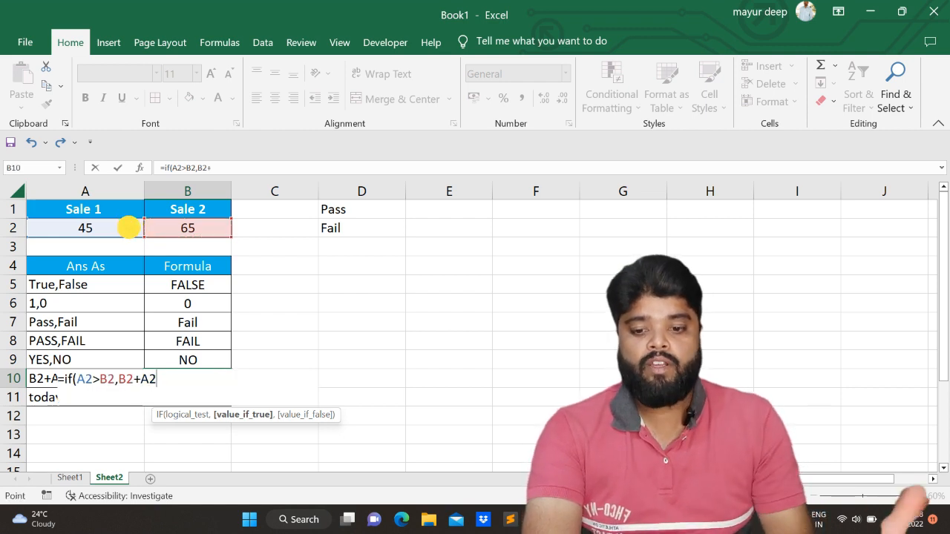
{"action": "type", "text": ","}
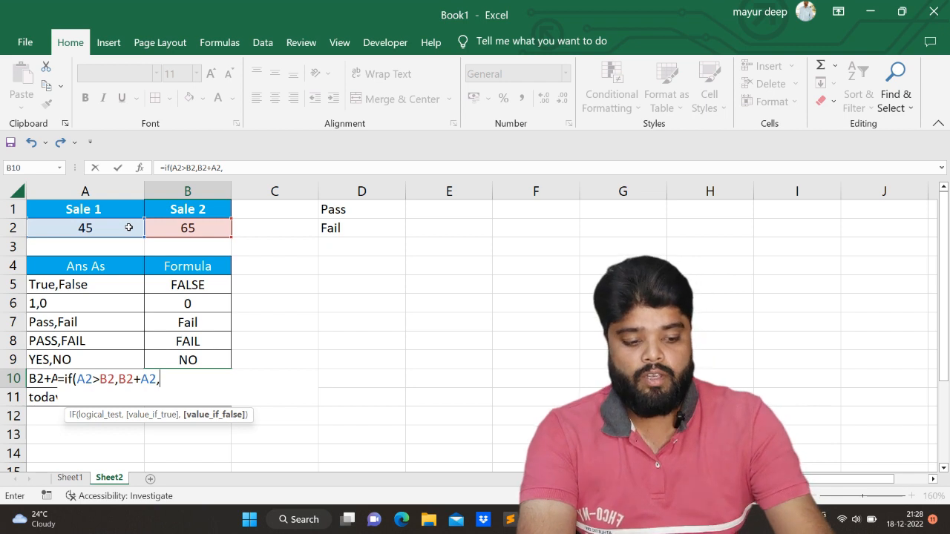
{"action": "type", "text": "0"}
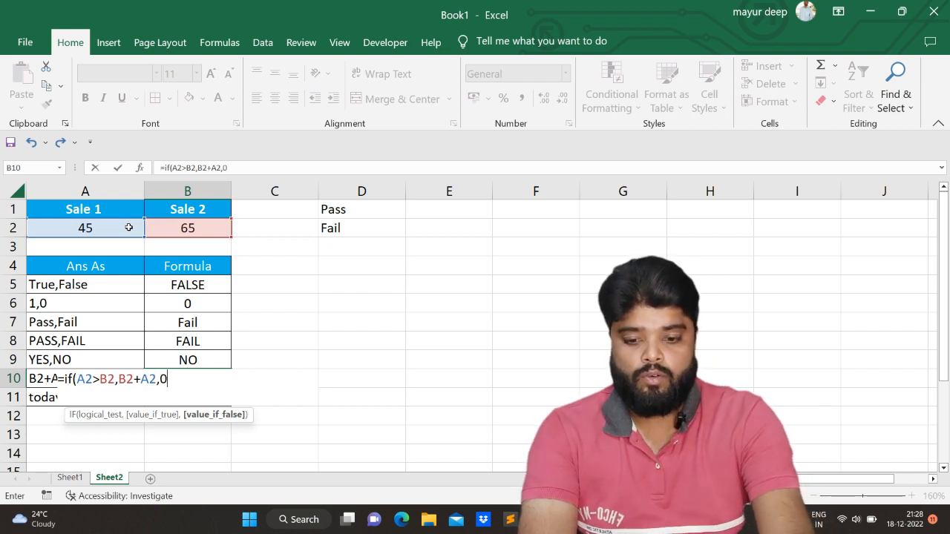
{"action": "type", "text": ")"}
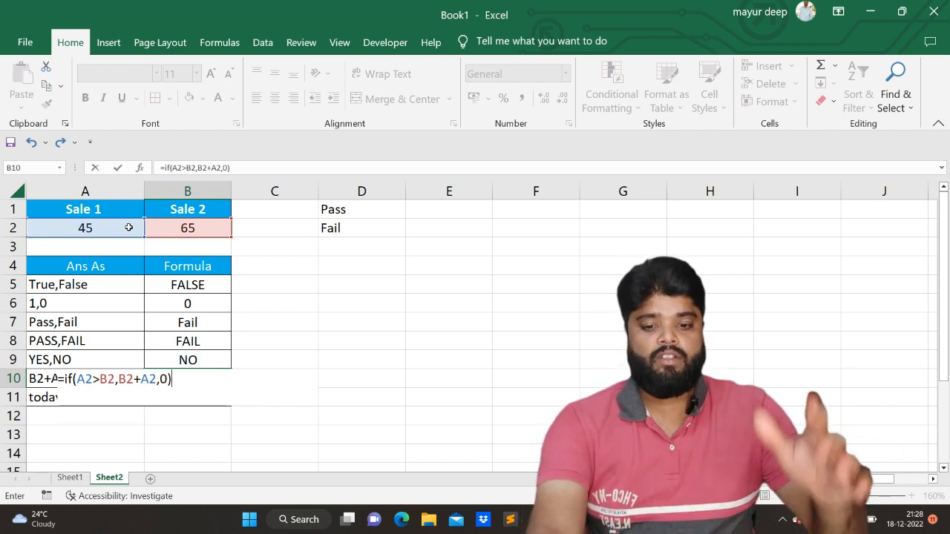
{"action": "key", "text": "Return"}
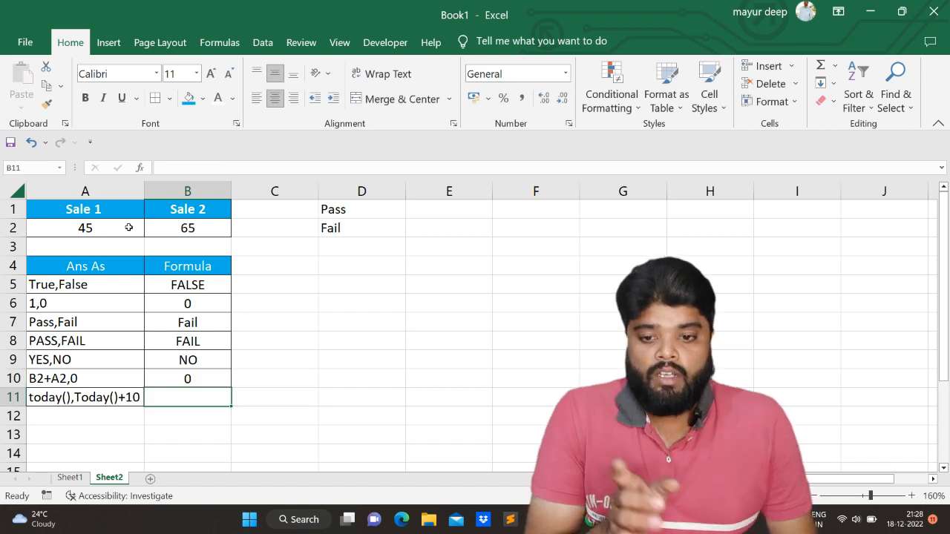
Step: Set Sale 1 in A2 to 85 to test the B10 sum formula, and check the Sale 1 and Sale 2 cells
{"action": "left_click", "coordinate": [128, 227]}
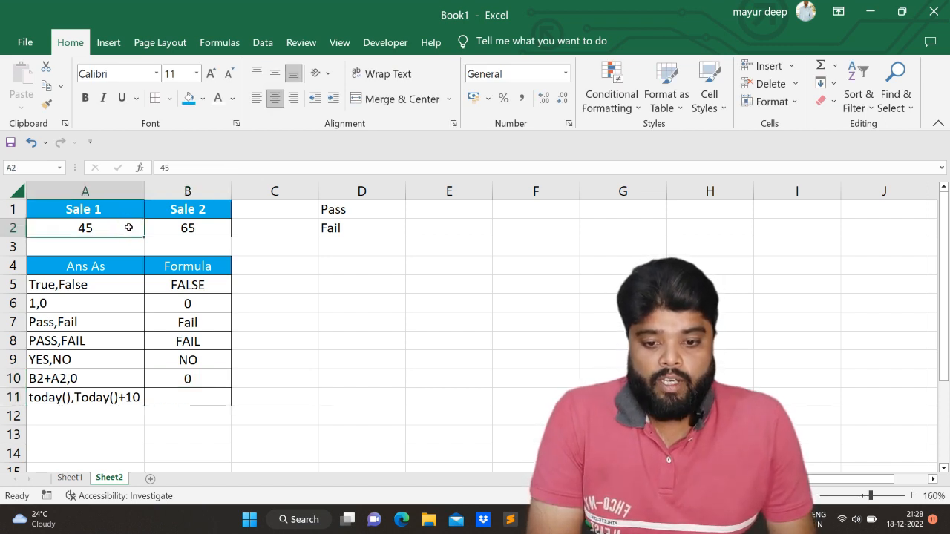
{"action": "left_click", "coordinate": [186, 380]}
{"action": "left_click", "coordinate": [123, 231]}
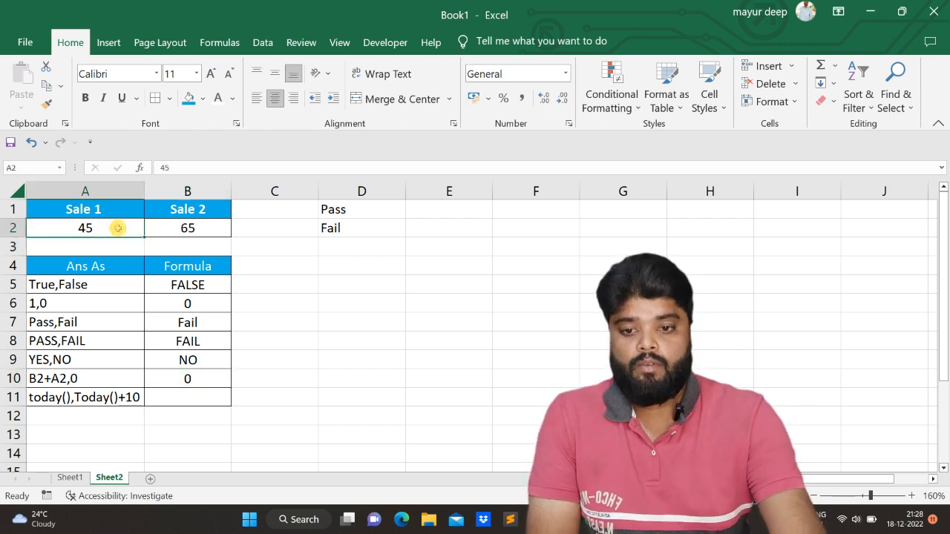
{"action": "type", "text": "85"}
{"action": "key", "text": "Return"}
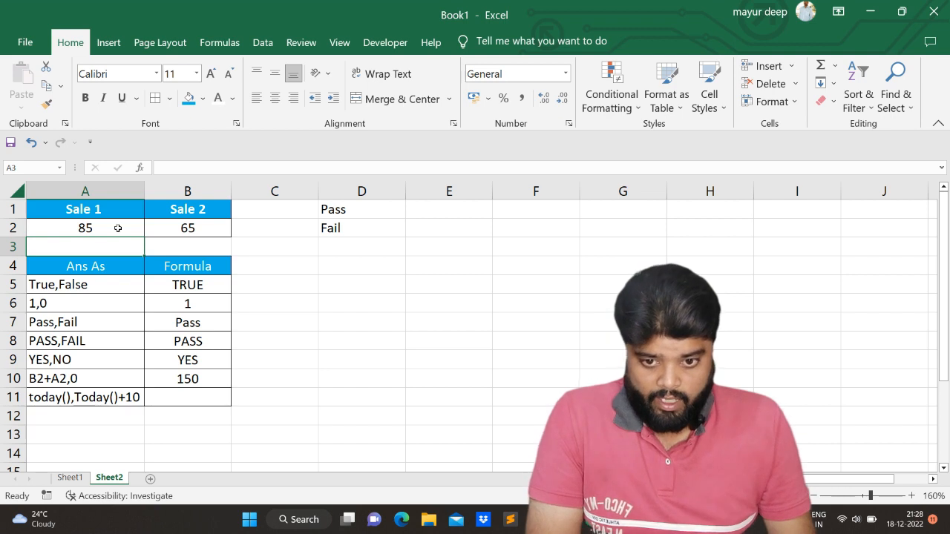
{"action": "left_click", "coordinate": [119, 227]}
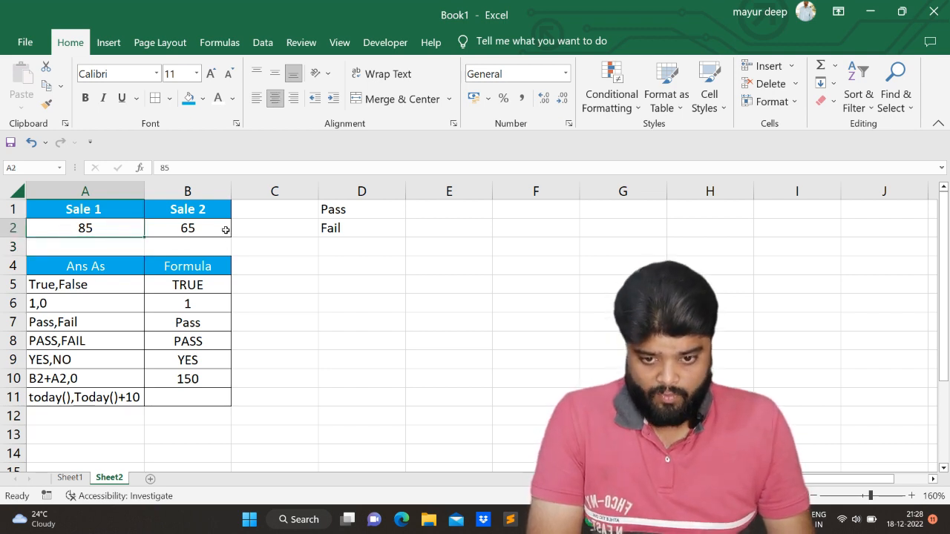
{"action": "left_click", "coordinate": [196, 231]}
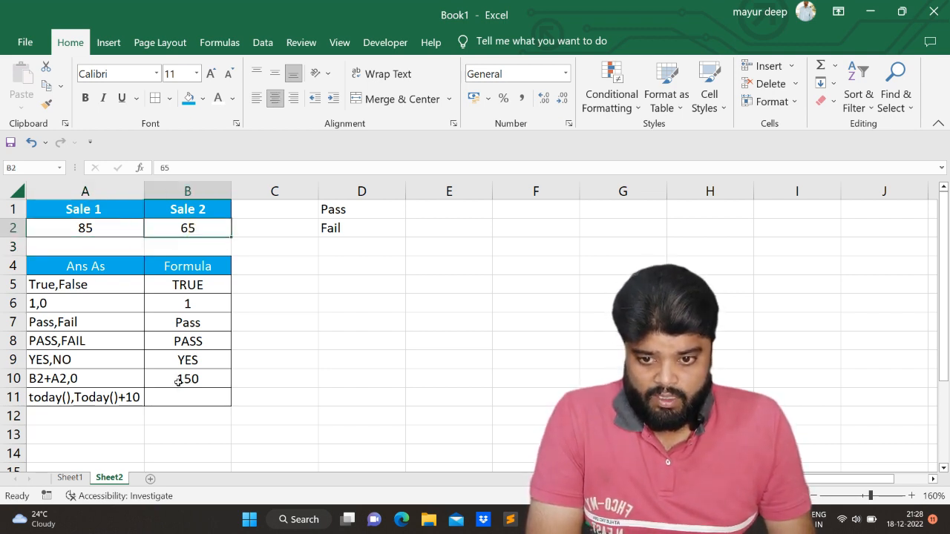
{"action": "left_click", "coordinate": [93, 235]}
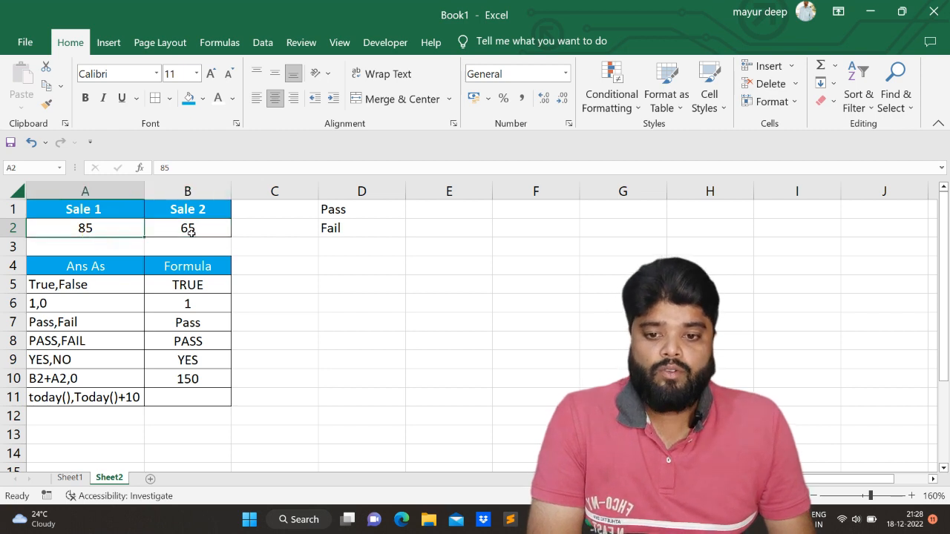
{"action": "left_click", "coordinate": [191, 233]}
{"action": "left_click", "coordinate": [125, 226]}
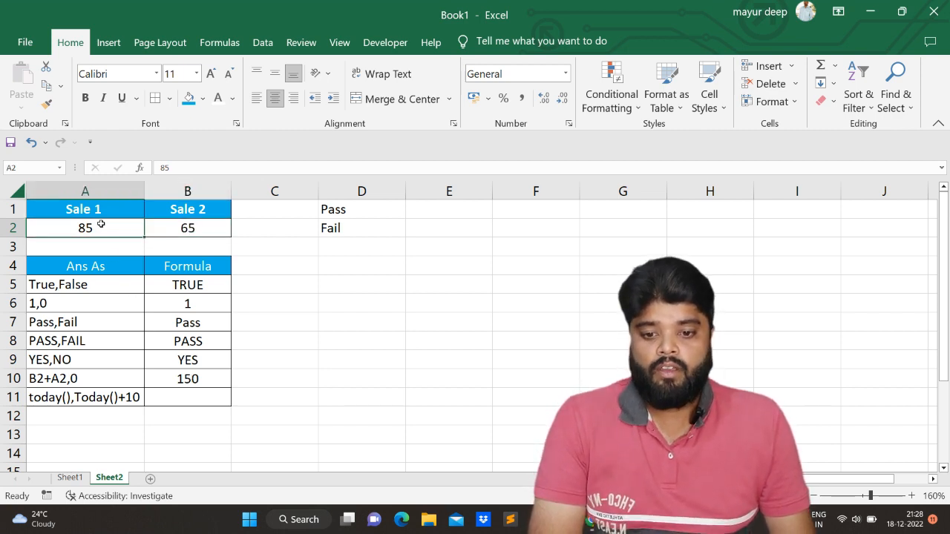
Step: Begin an IF formula in B11, beside the today(),Today()+10 label, testing whether A2 is greater than B2
{"action": "left_click", "coordinate": [185, 393]}
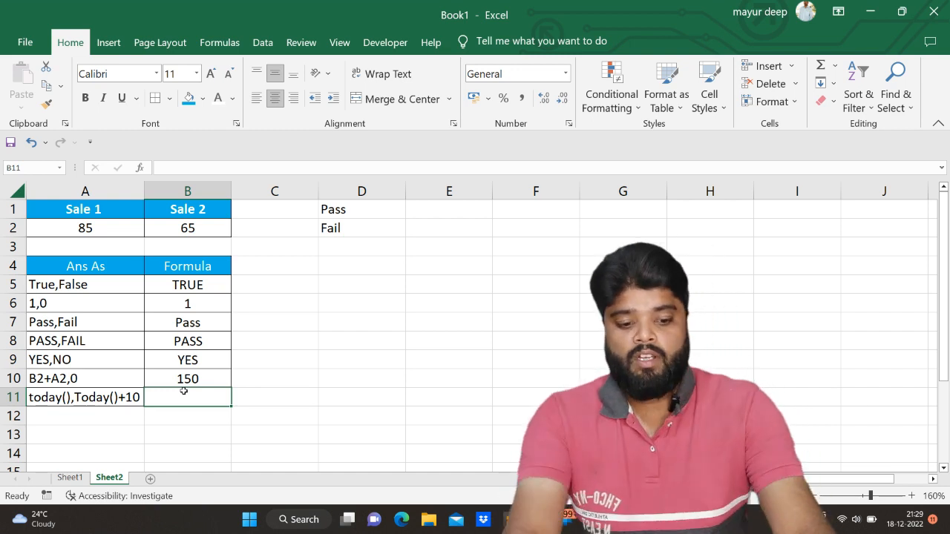
{"action": "type", "text": "="}
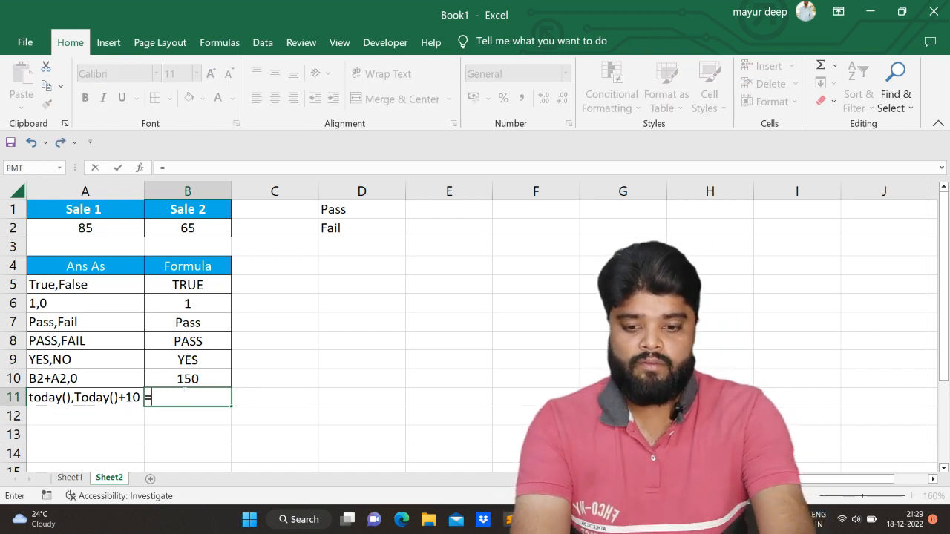
{"action": "type", "text": "if ("}
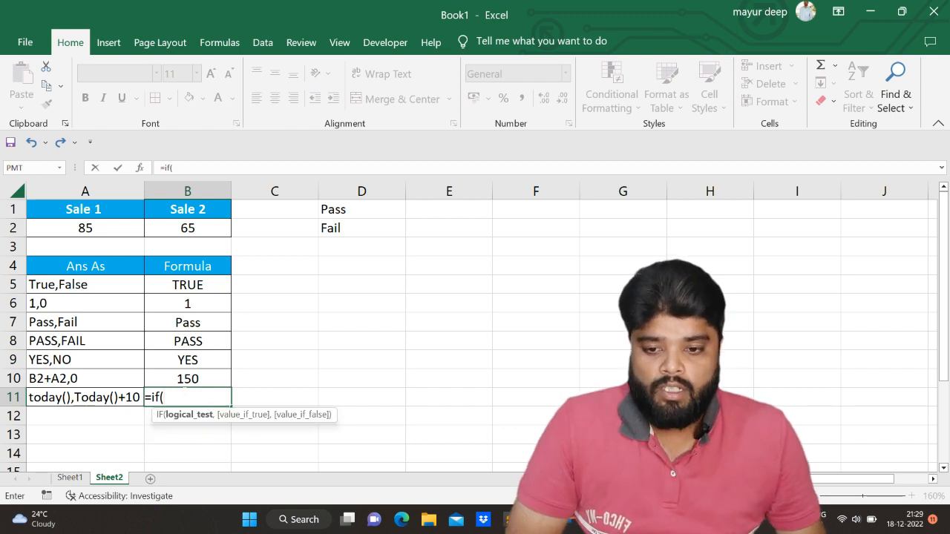
{"action": "left_click", "coordinate": [98, 234]}
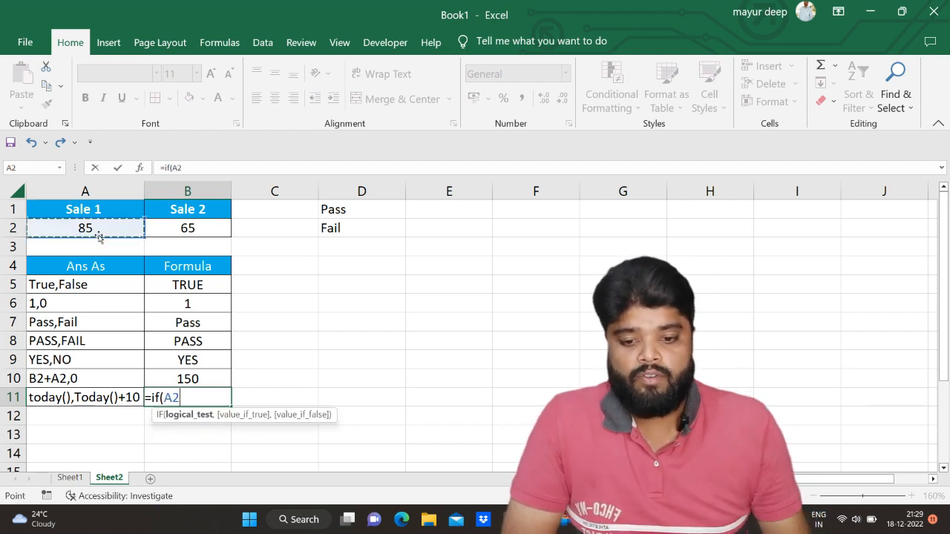
{"action": "type", "text": ">"}
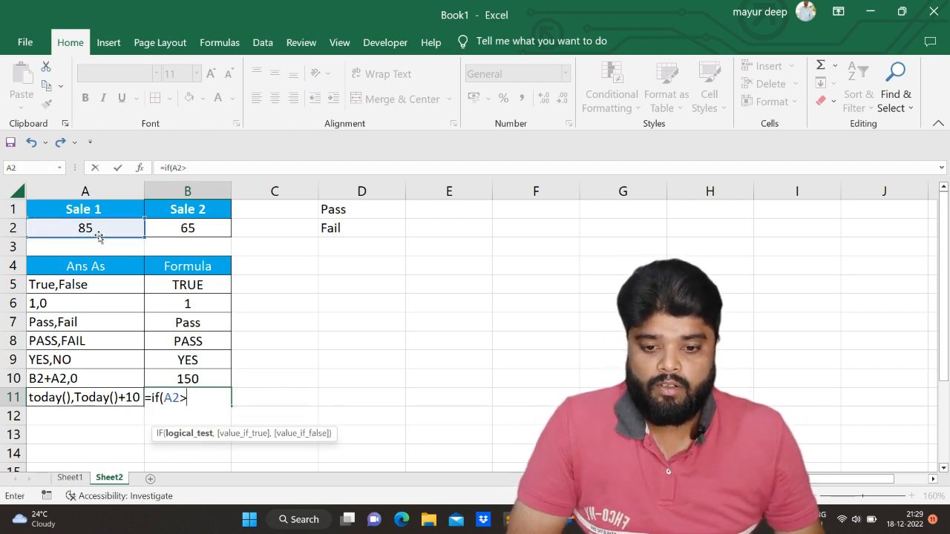
{"action": "left_click", "coordinate": [162, 229]}
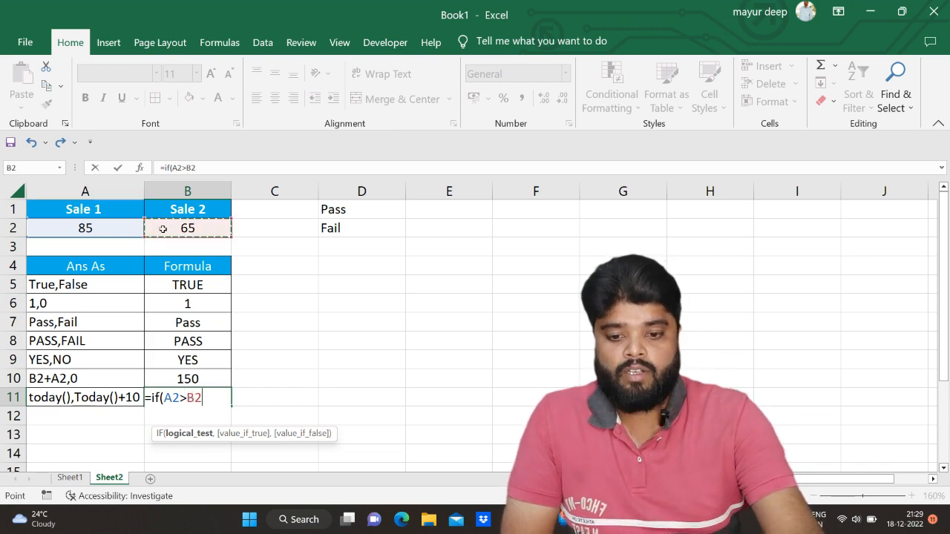
{"action": "type", "text": ","}
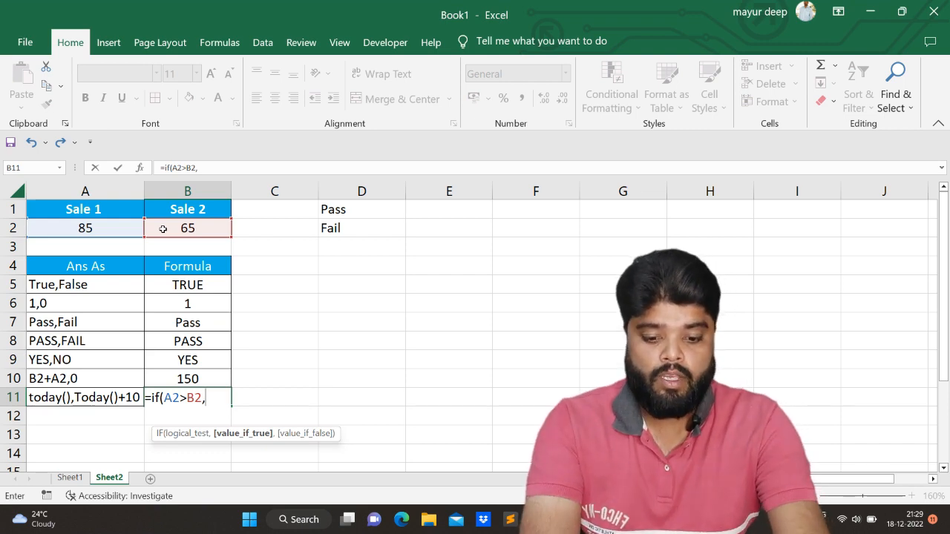
Step: Complete the B11 formula as =IF(A2>B2,TODAY(),TODAY()+10) and enter it
{"action": "type", "text": "today"}
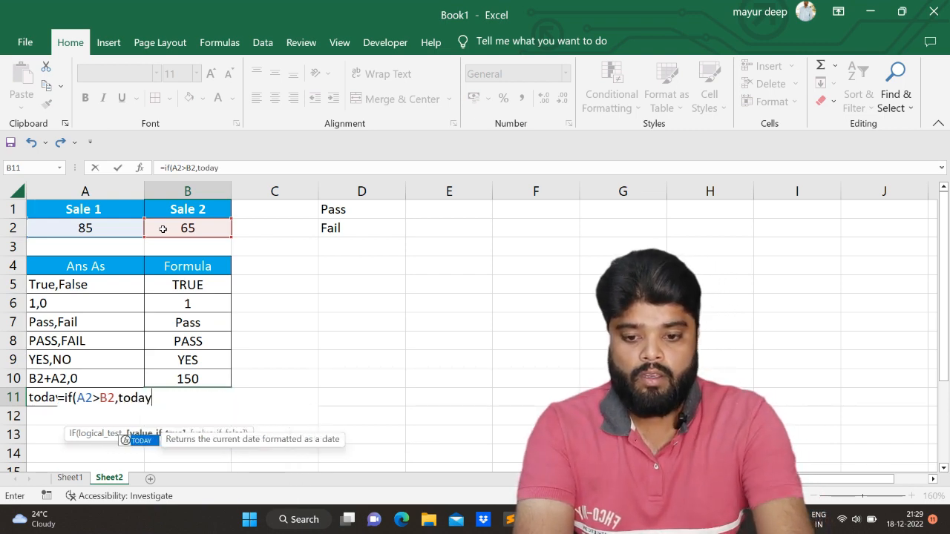
{"action": "type", "text": "()"}
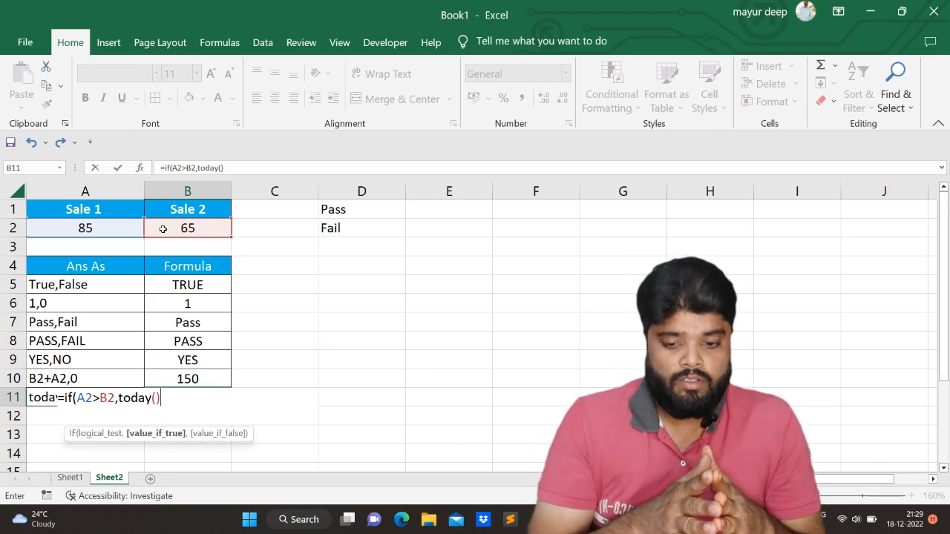
{"action": "type", "text": ","}
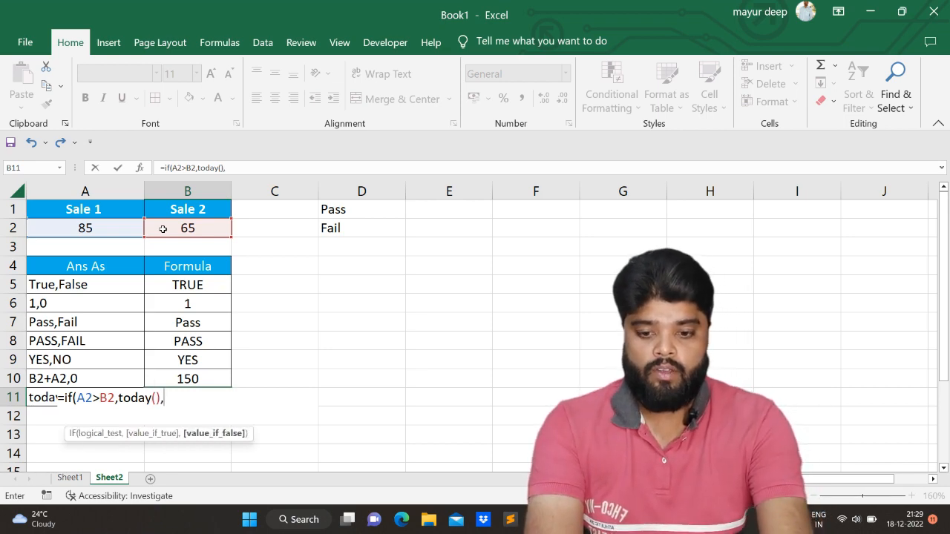
{"action": "type", "text": "today"}
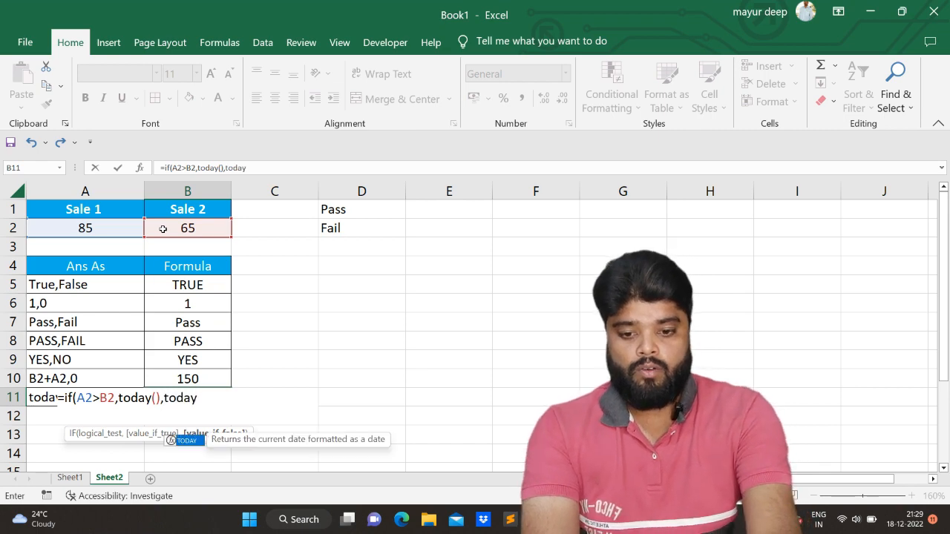
{"action": "type", "text": "("}
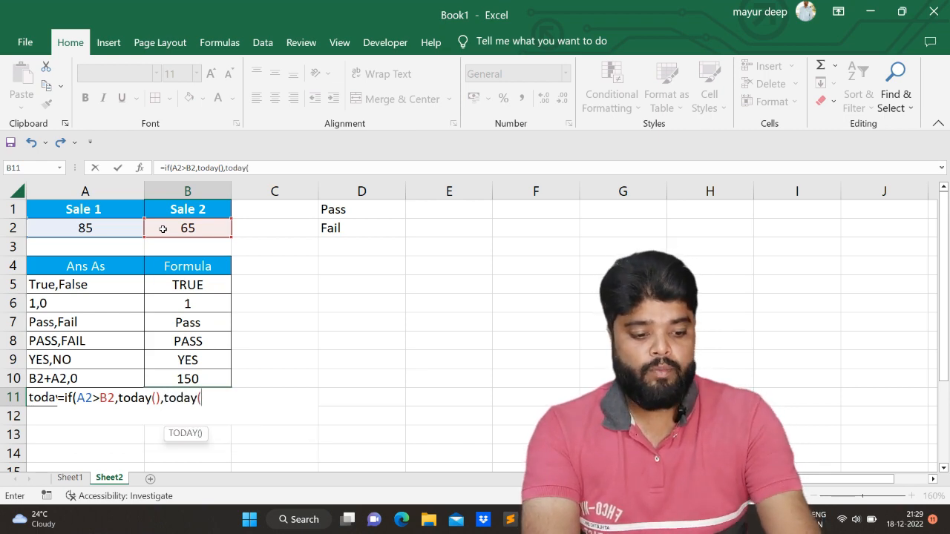
{"action": "type", "text": ")"}
{"action": "type", "text": "+1"}
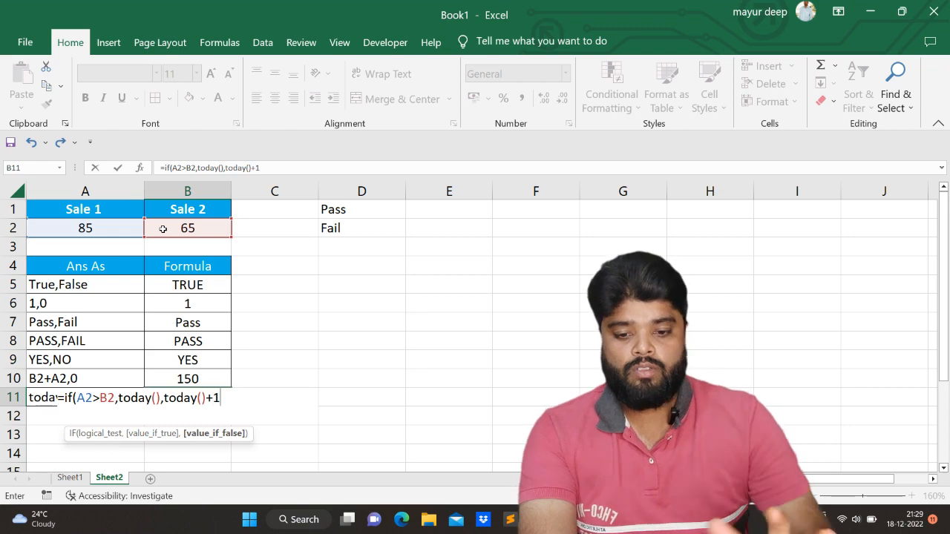
{"action": "type", "text": "0)"}
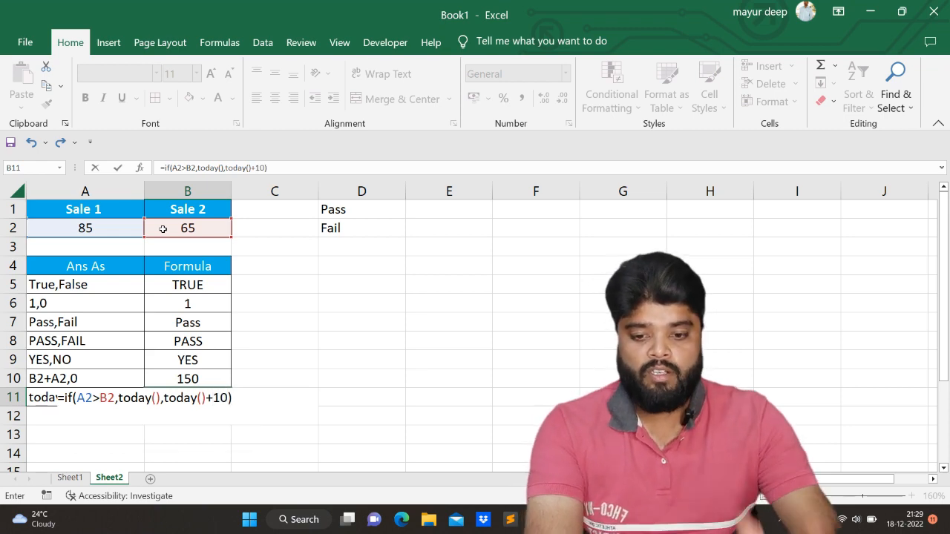
{"action": "key", "text": "Return"}
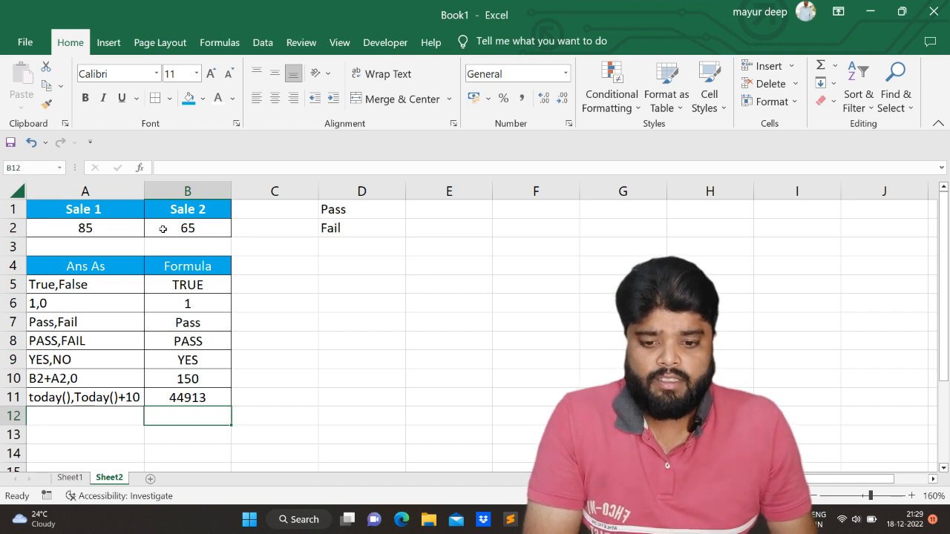
Step: Format the B11 formula result as a Short Date
{"action": "left_click", "coordinate": [176, 399]}
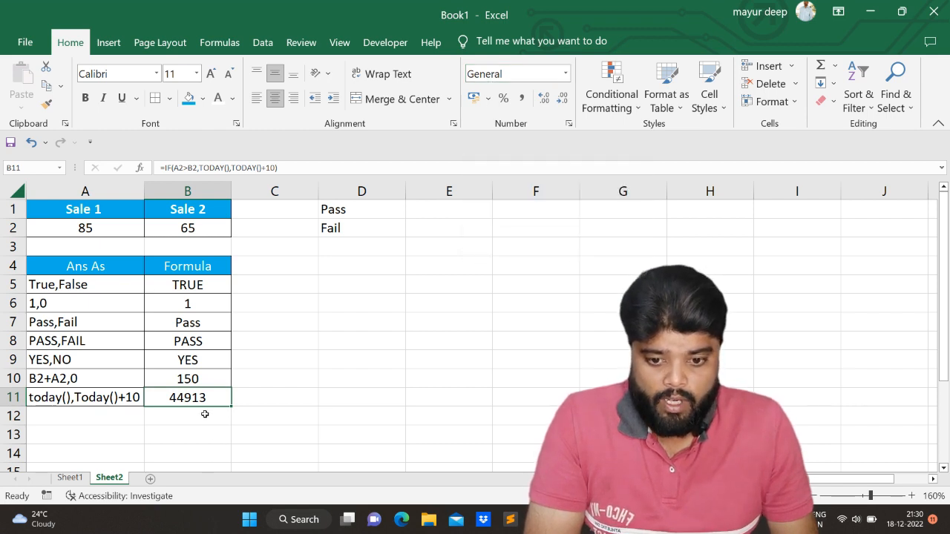
{"action": "left_click", "coordinate": [189, 397]}
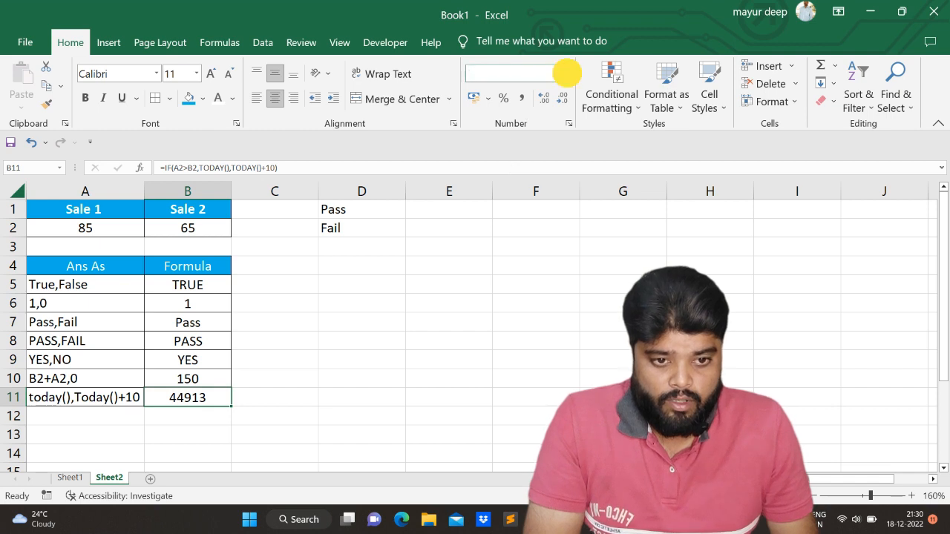
{"action": "left_click", "coordinate": [566, 74]}
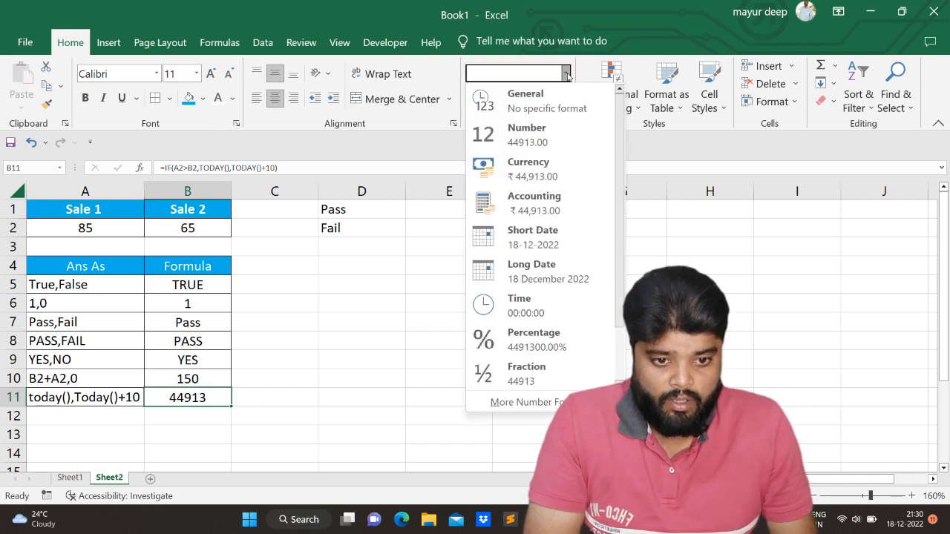
{"action": "left_click", "coordinate": [532, 239]}
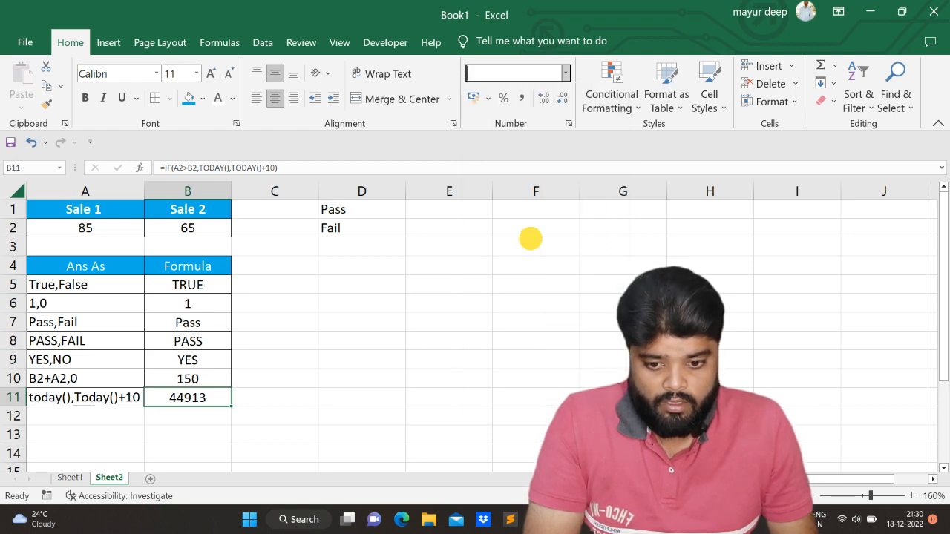
{"action": "left_click", "coordinate": [244, 430]}
{"action": "left_click", "coordinate": [193, 391]}
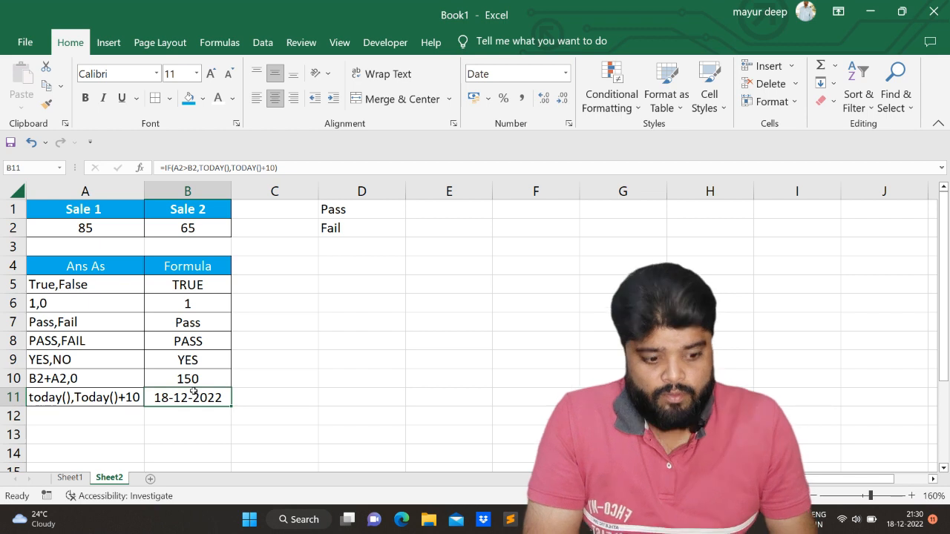
Step: Set Sale 1 in A2 to 45 to test the B11 date formula's false case
{"action": "left_click", "coordinate": [130, 229]}
{"action": "type", "text": "45"}
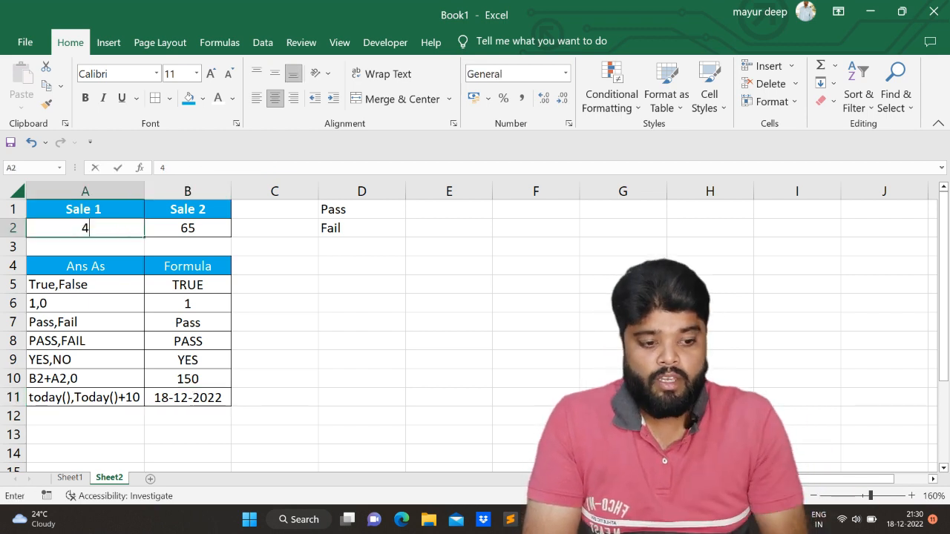
{"action": "key", "text": "Return"}
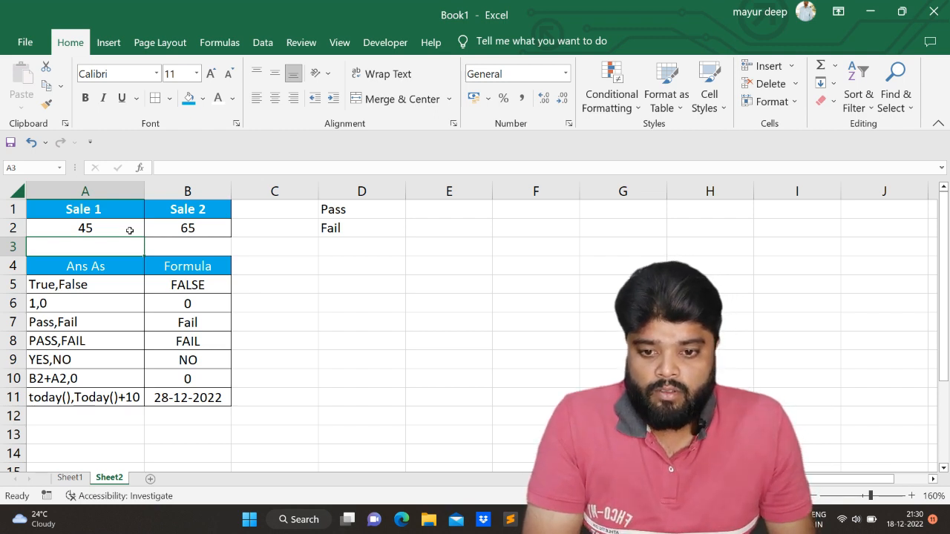
Step: Set Sale 1 in A2 to 85 and switch to Sheet1
{"action": "left_click", "coordinate": [130, 230]}
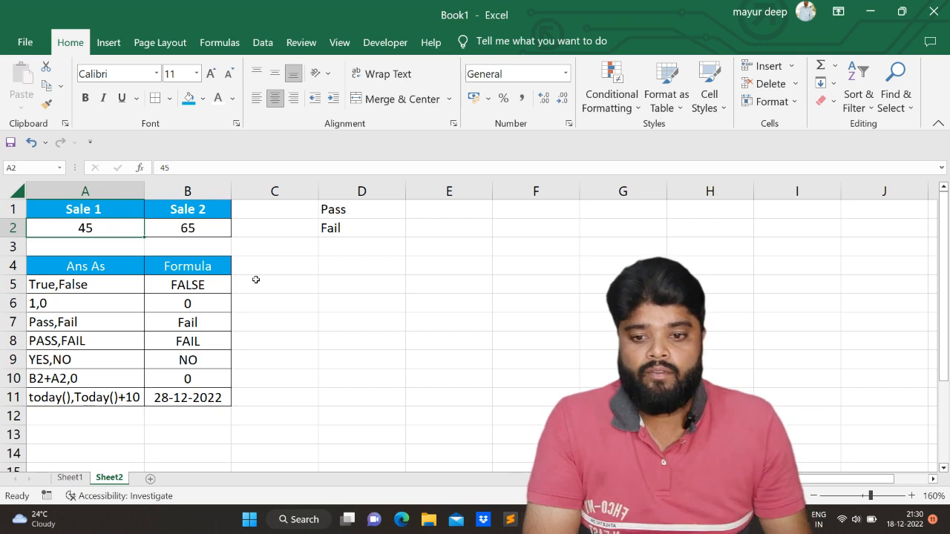
{"action": "type", "text": "85"}
{"action": "key", "text": "Return"}
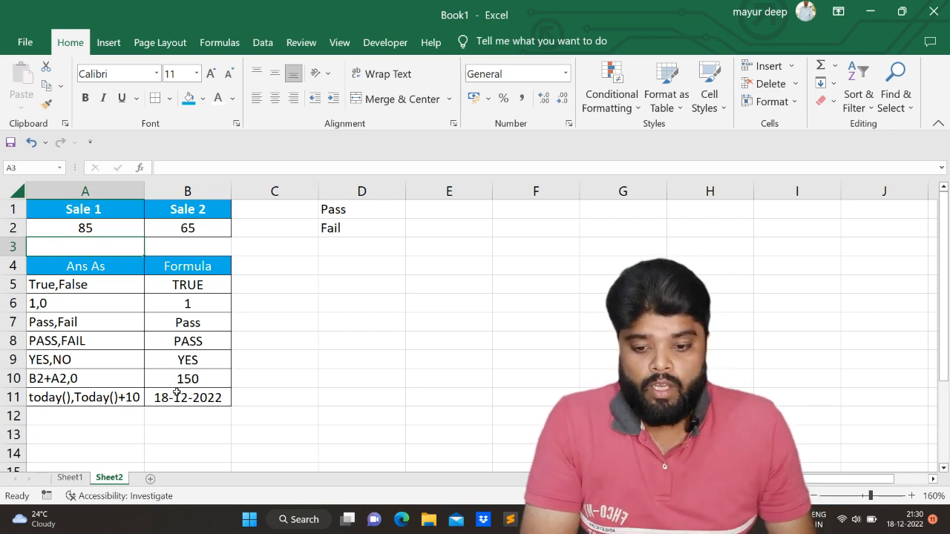
{"action": "left_click", "coordinate": [70, 477]}
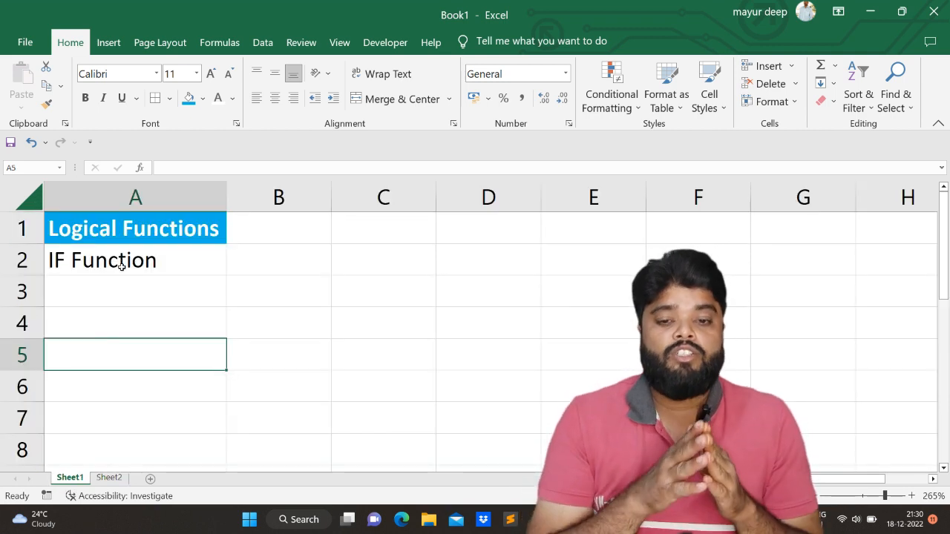